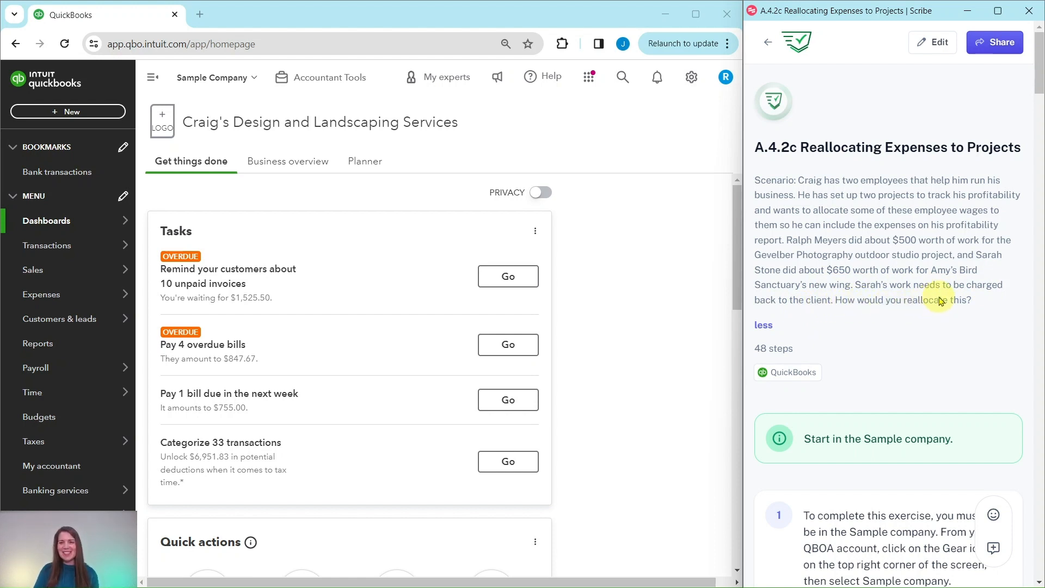
# Review the exercise scenario and opening instructions, and open the Advanced section of the sample company's account settings.
pyautogui.scroll(-5, 898, 289)
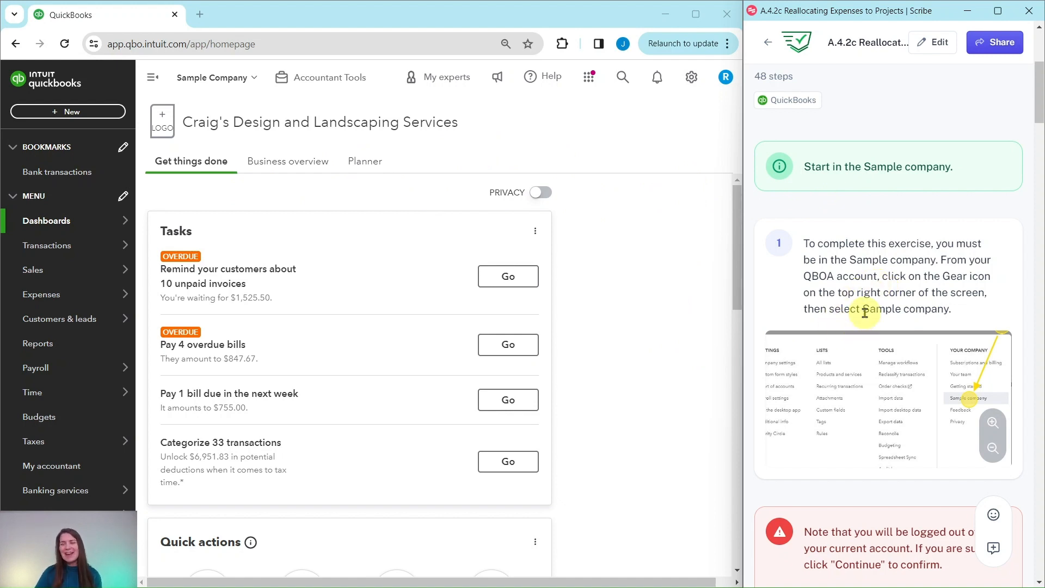
pyautogui.scroll(-10, 865, 311)
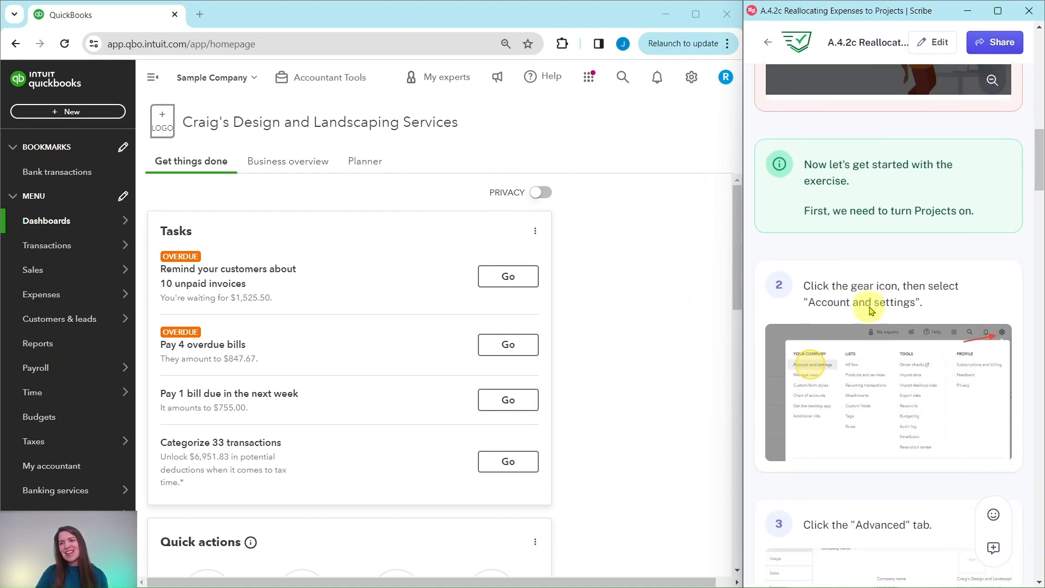
pyautogui.scroll(-1, 870, 310)
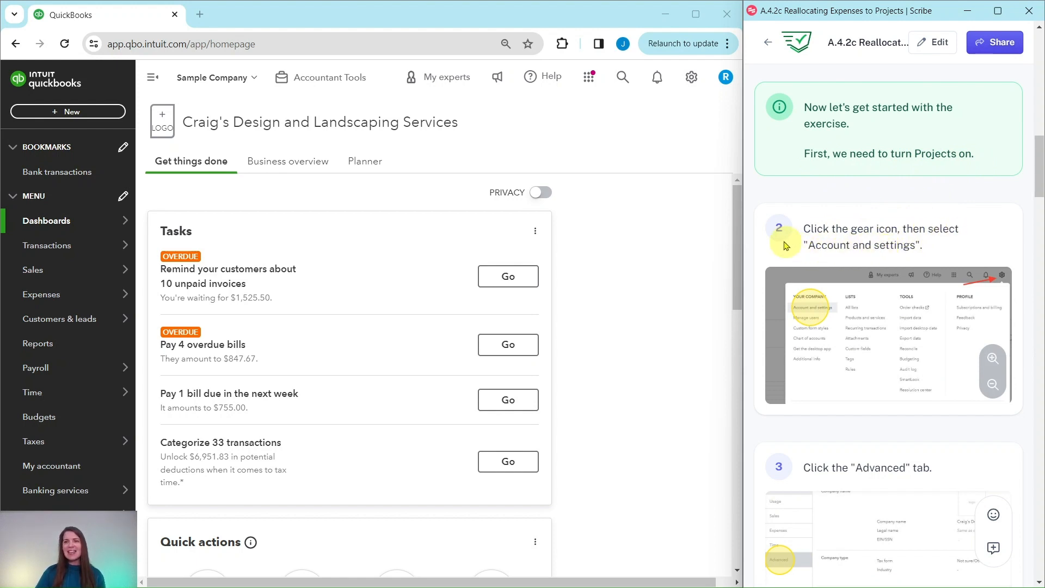
pyautogui.click(693, 83)
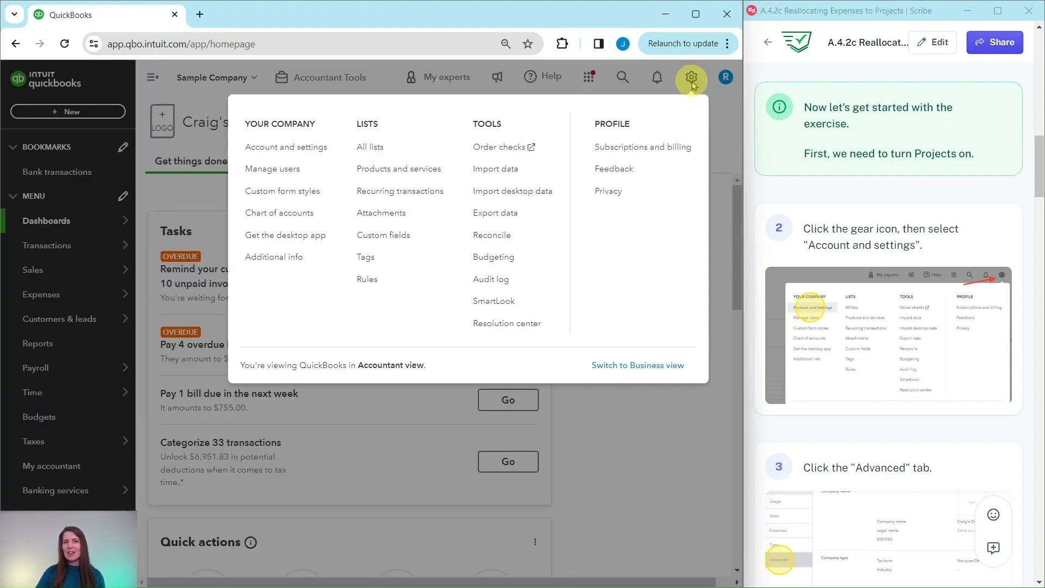
pyautogui.click(277, 146)
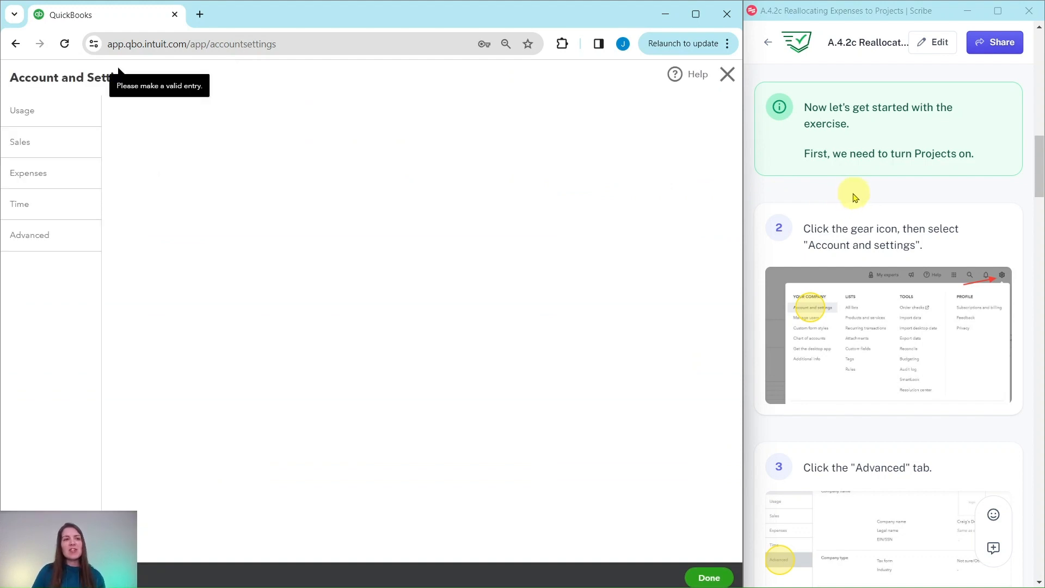
pyautogui.scroll(-2, 859, 191)
pyautogui.scroll(-7, 860, 190)
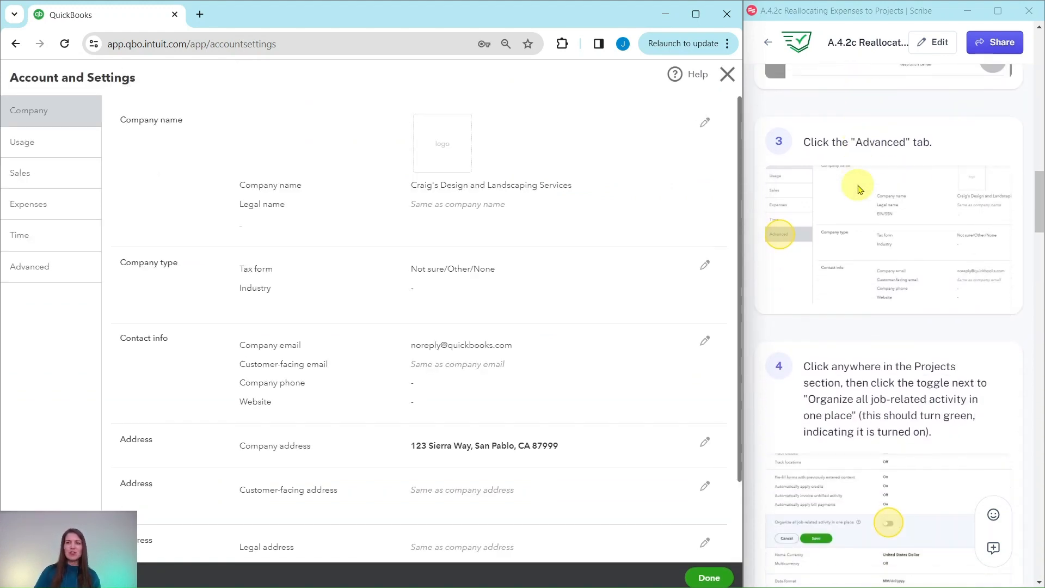
pyautogui.scroll(3, 863, 187)
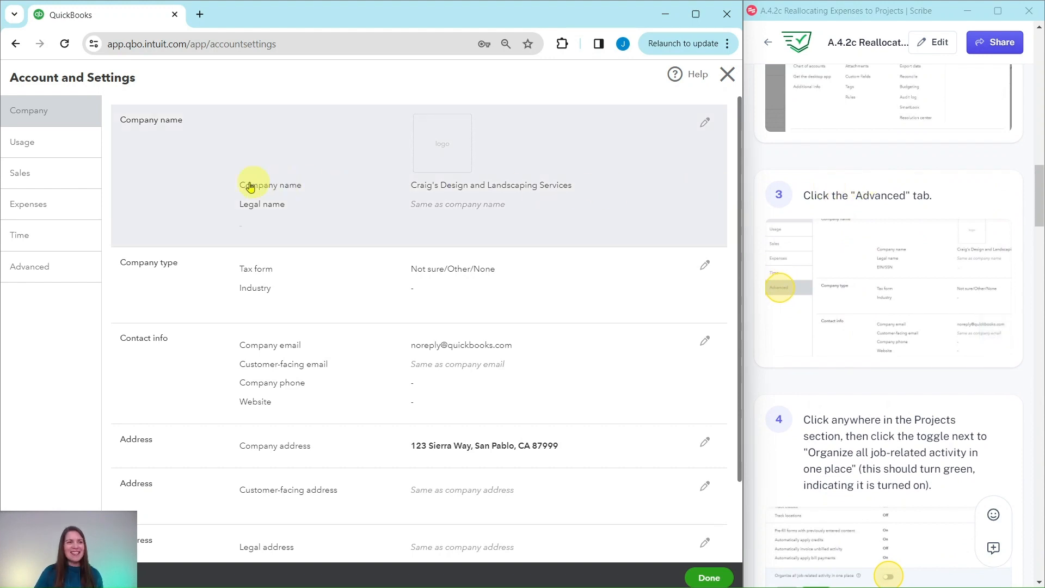
pyautogui.click(25, 274)
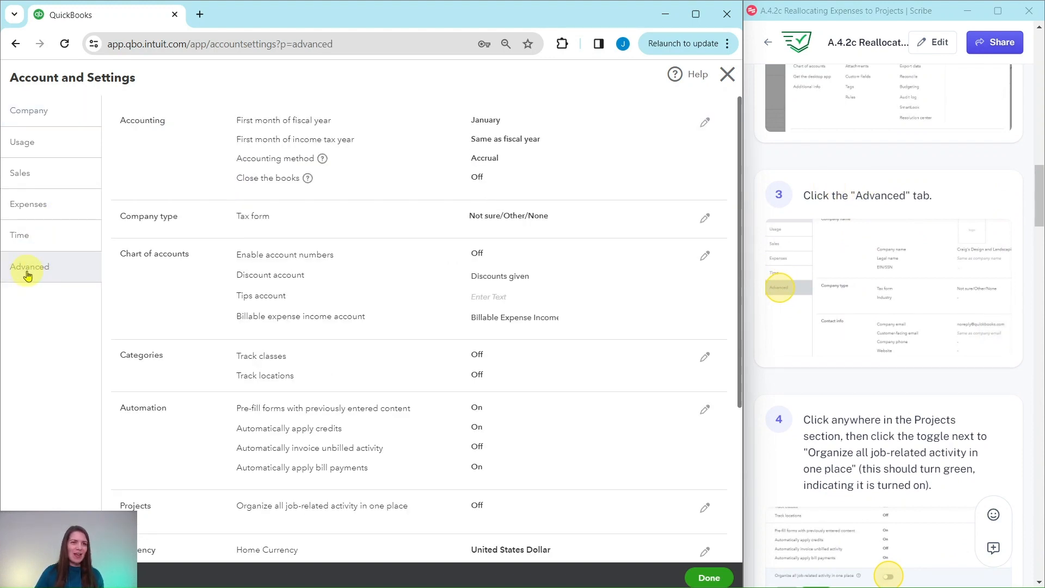
# Turn on "Organize all job-related activity in one place" for Projects and save the setting.
pyautogui.scroll(-4, 876, 296)
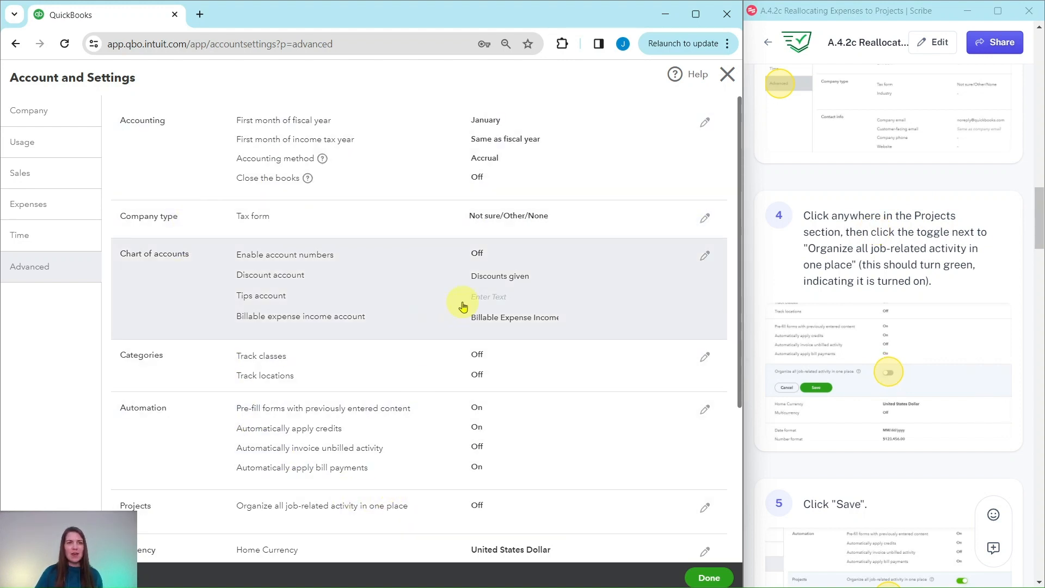
pyautogui.scroll(-4, 479, 283)
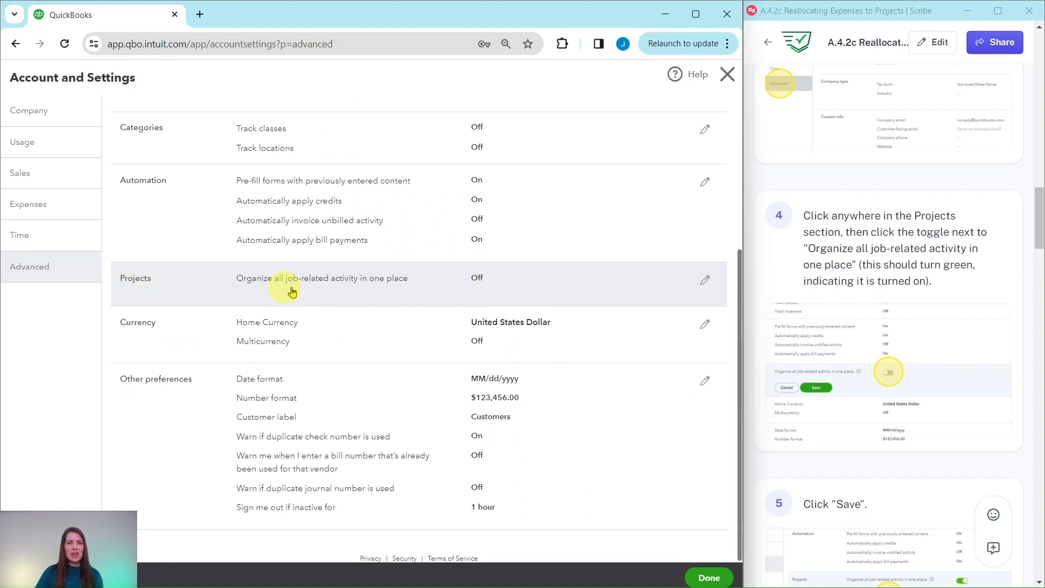
pyautogui.click(601, 293)
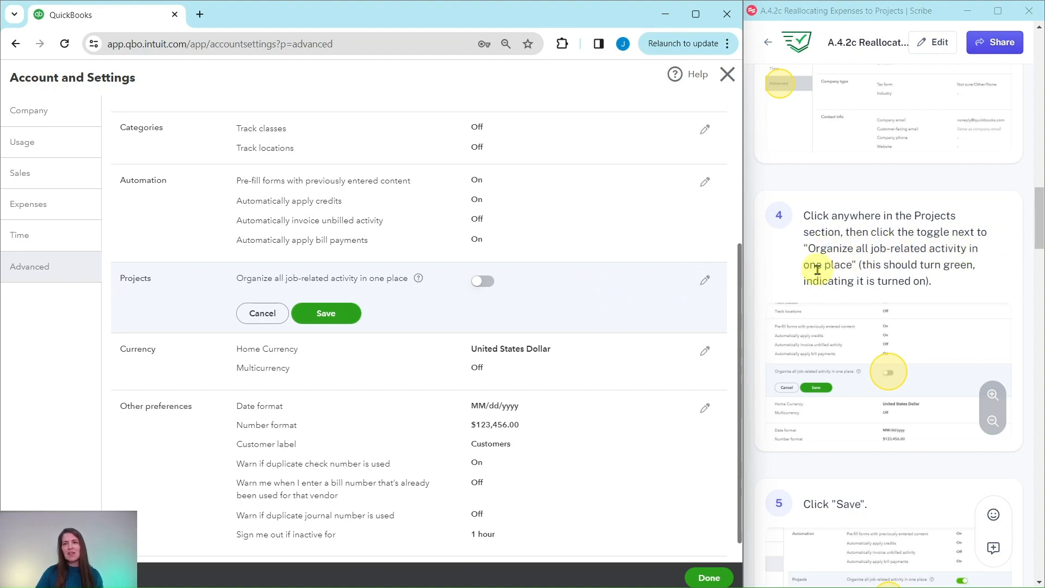
pyautogui.click(483, 283)
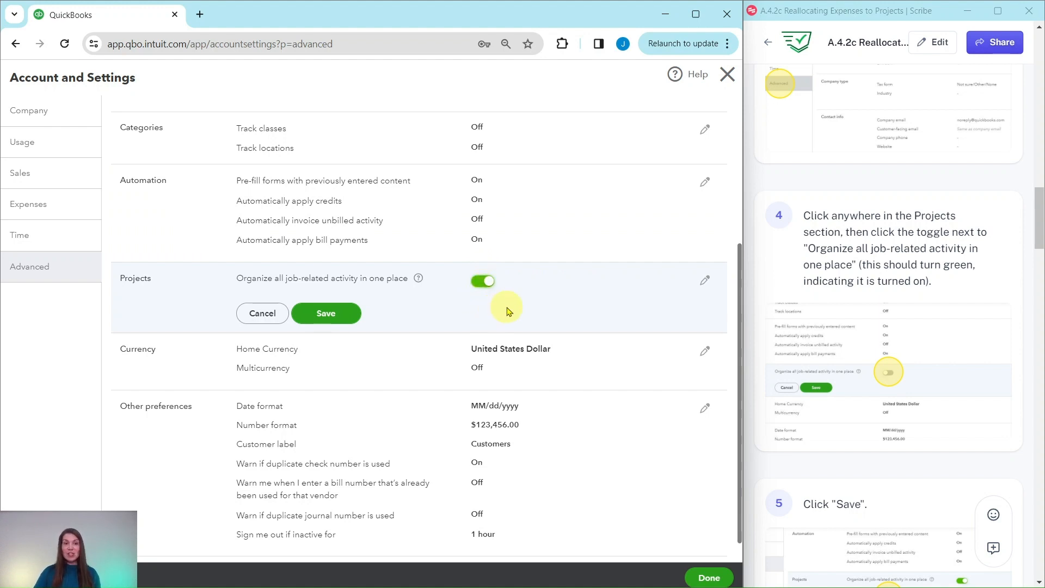
pyautogui.click(322, 315)
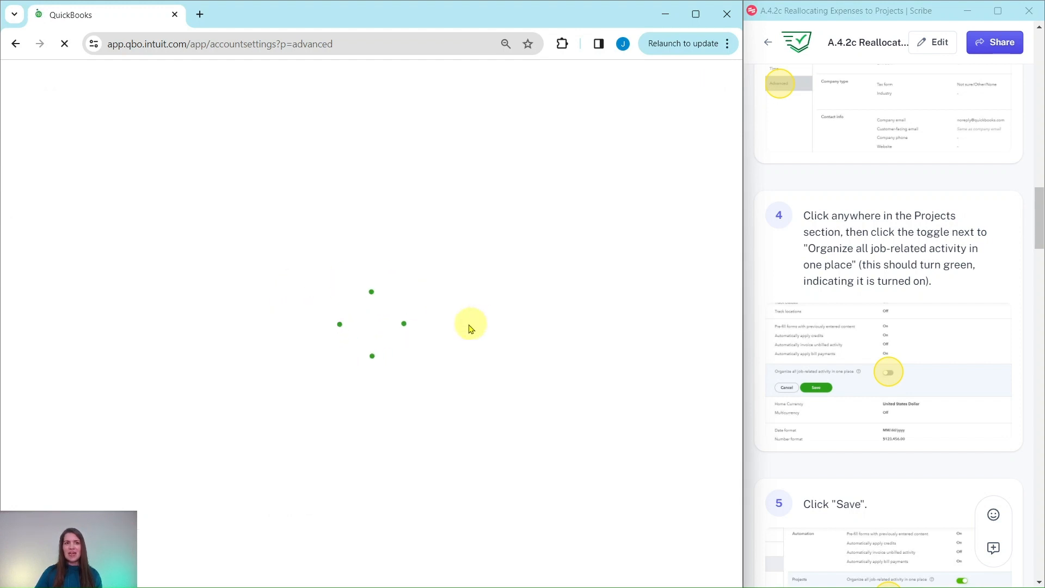
# Finish with the company settings and return to the home page, agreeing to leave without saving.
pyautogui.scroll(-3, 865, 305)
pyautogui.scroll(-4, 866, 303)
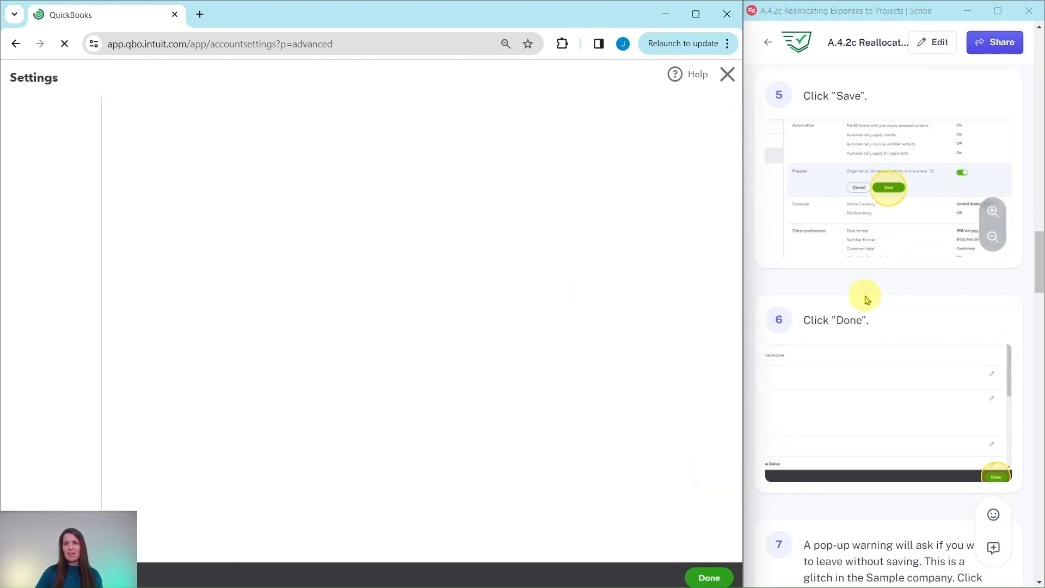
pyautogui.scroll(-3, 325, 393)
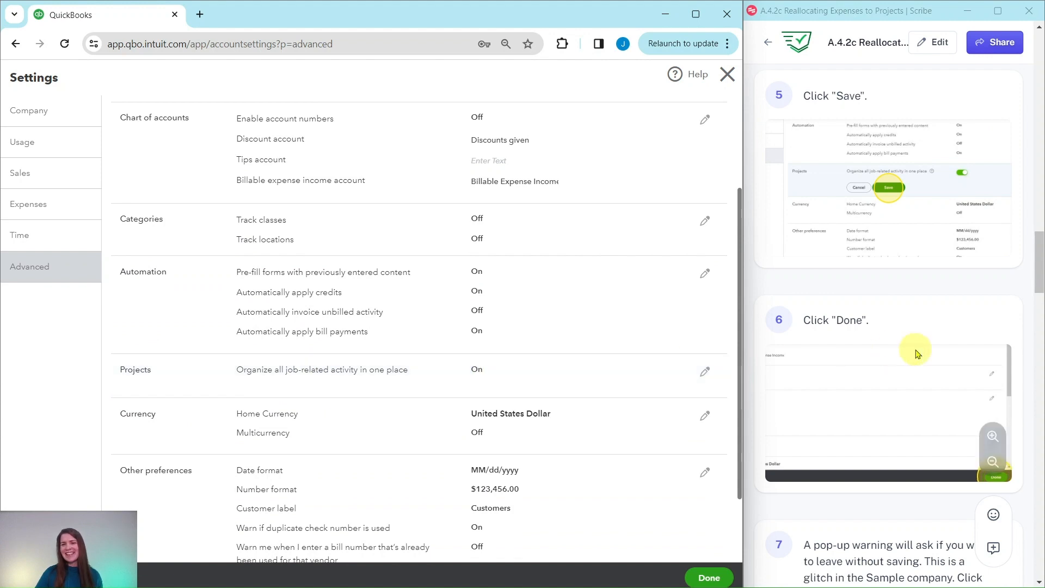
pyautogui.scroll(-5, 904, 343)
pyautogui.scroll(2, 883, 252)
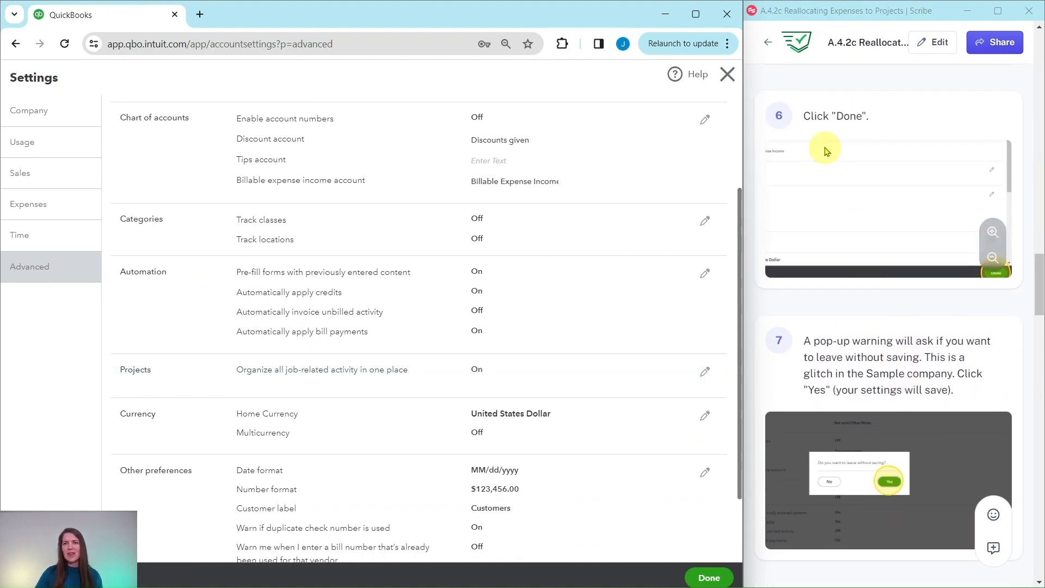
pyautogui.click(711, 578)
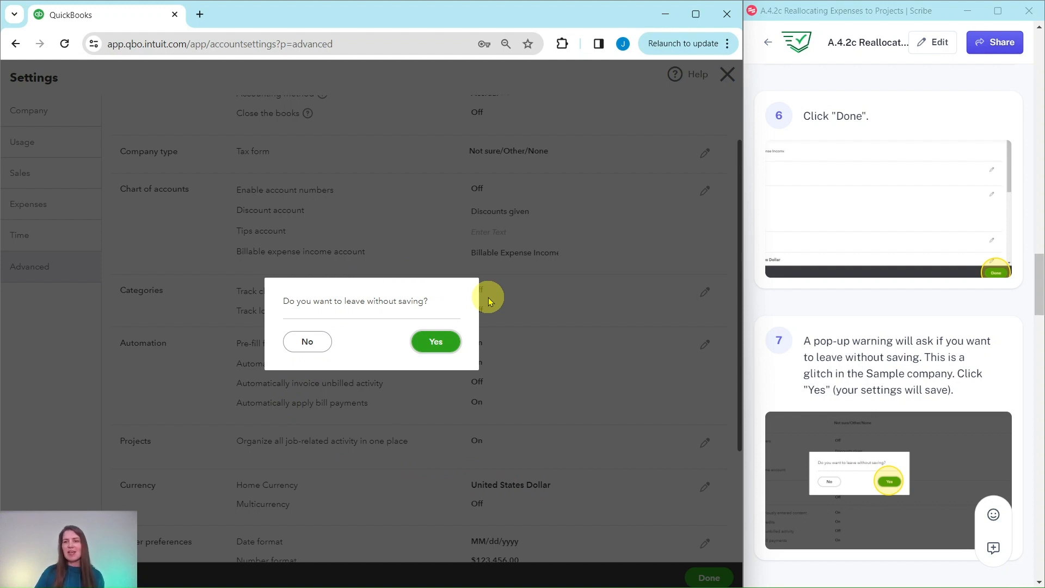
pyautogui.click(436, 342)
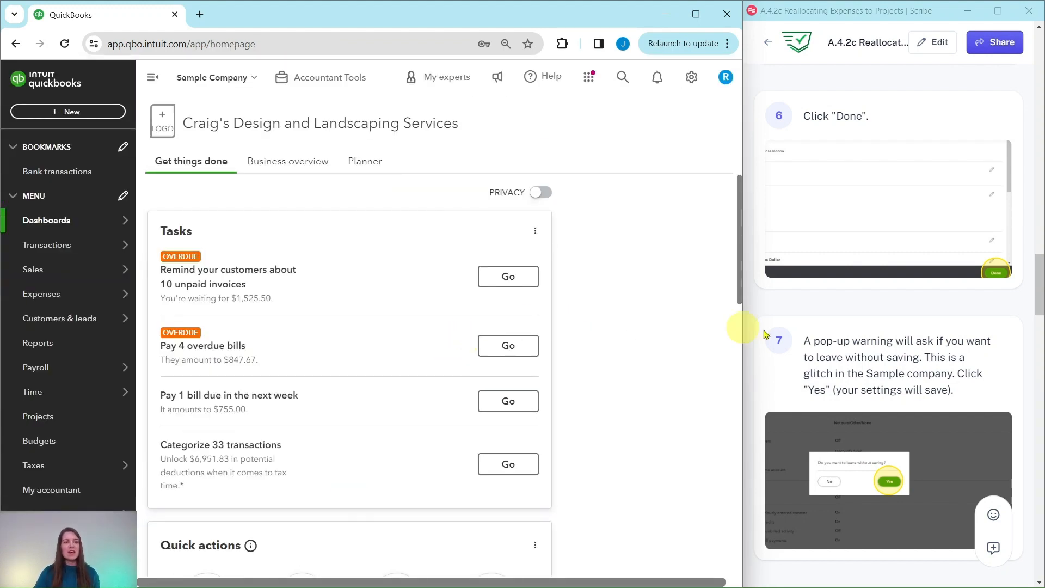
# Open the Projects center and check the guide for how to start a first project.
pyautogui.scroll(-7, 875, 354)
pyautogui.scroll(-1, 875, 354)
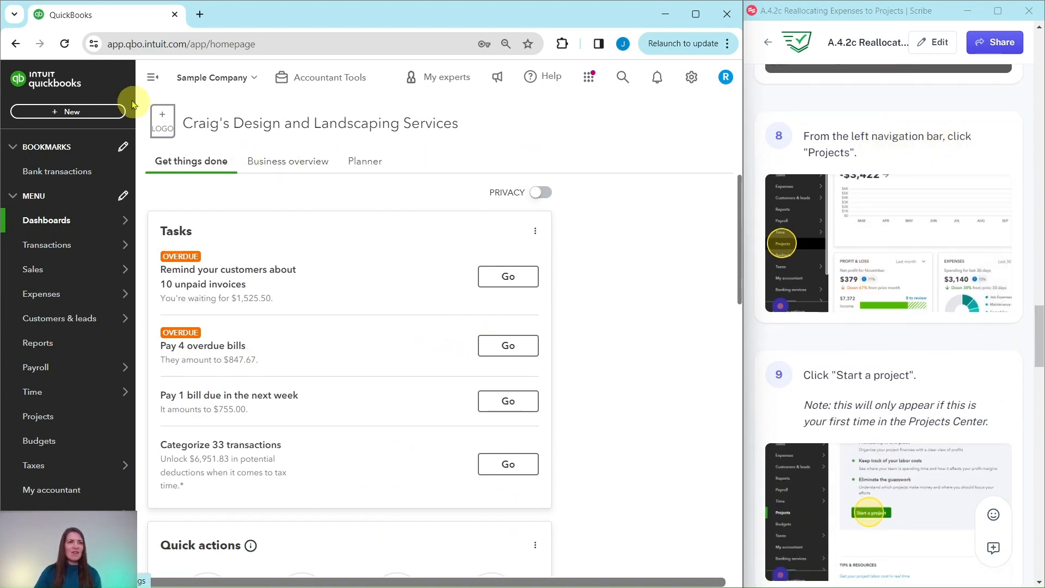
pyautogui.moveTo(63, 370)
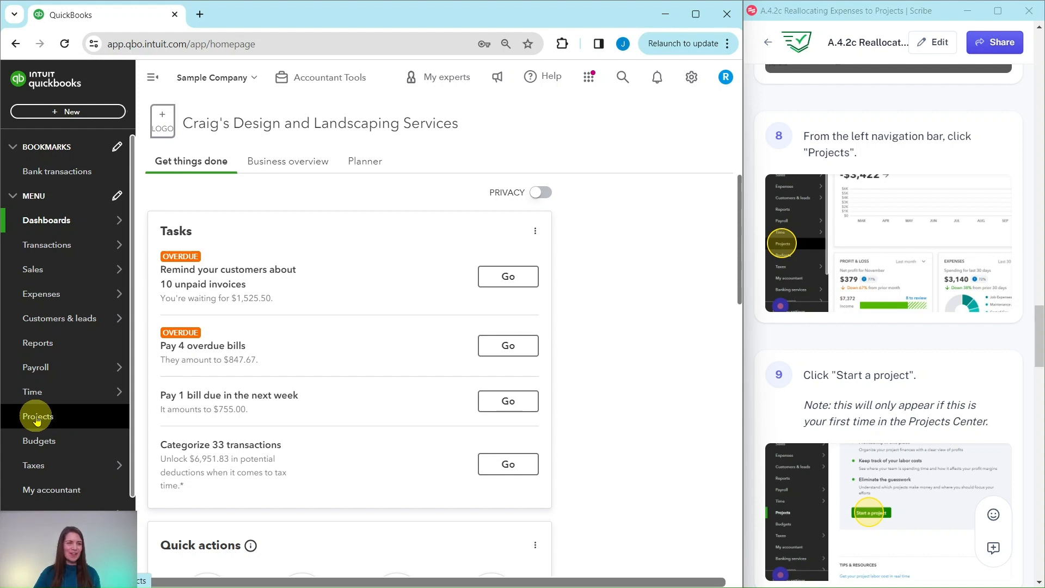
pyautogui.click(39, 422)
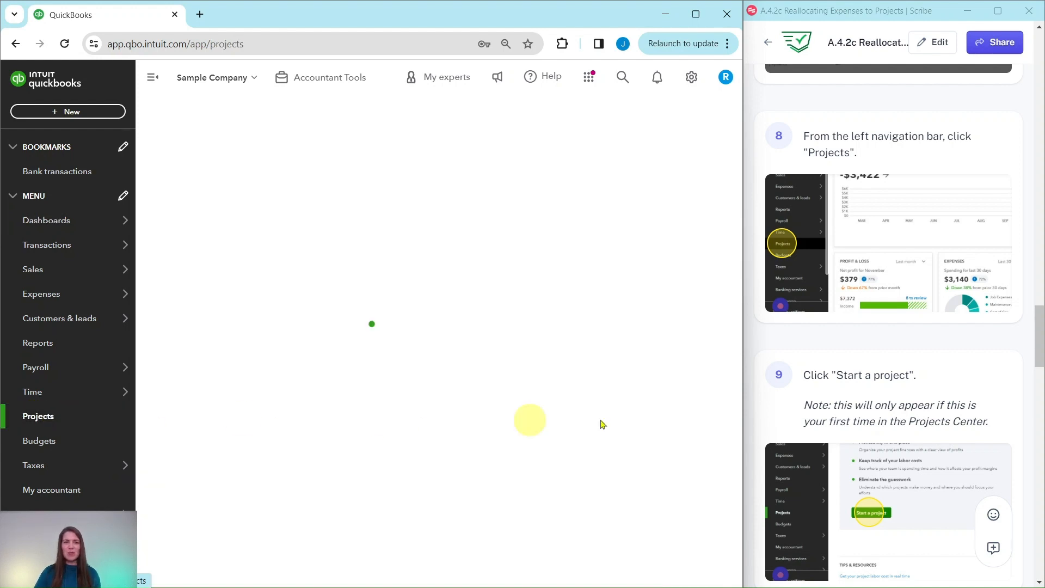
pyautogui.scroll(-4, 969, 397)
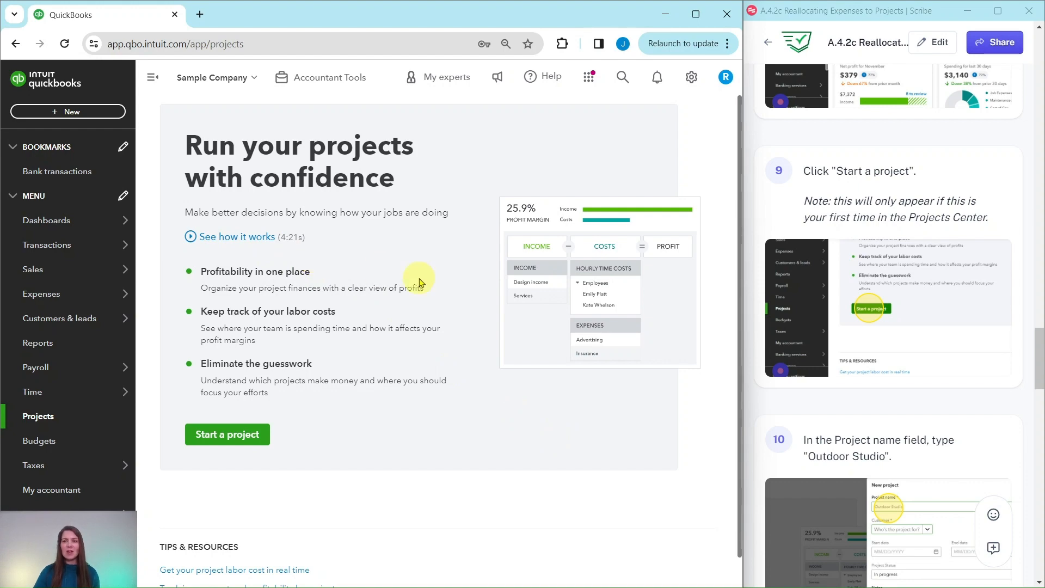
# Start a first project and name it "Outdoor Studio".
pyautogui.click(223, 439)
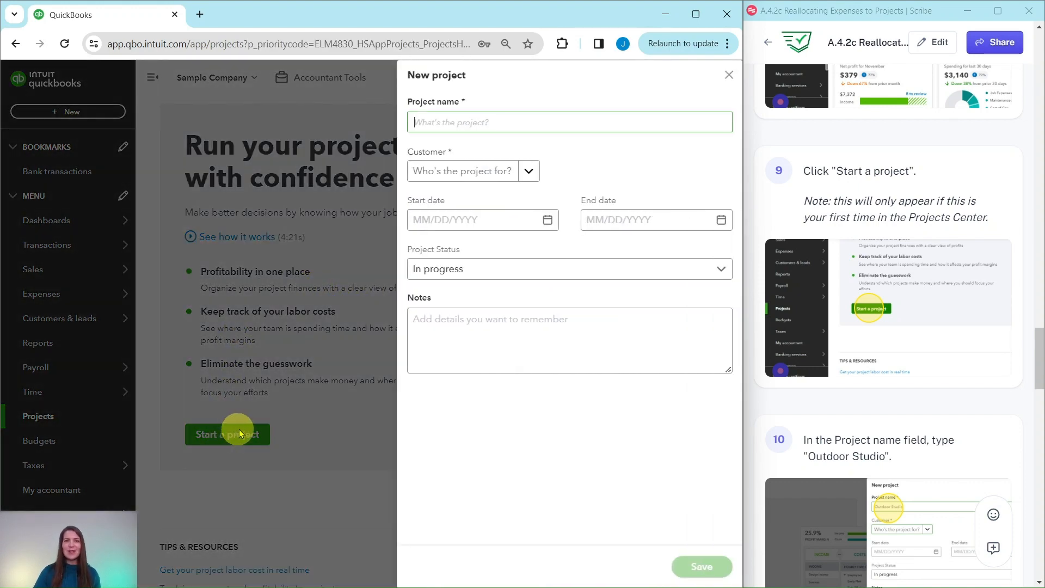
pyautogui.scroll(-1, 913, 287)
pyautogui.scroll(-4, 914, 287)
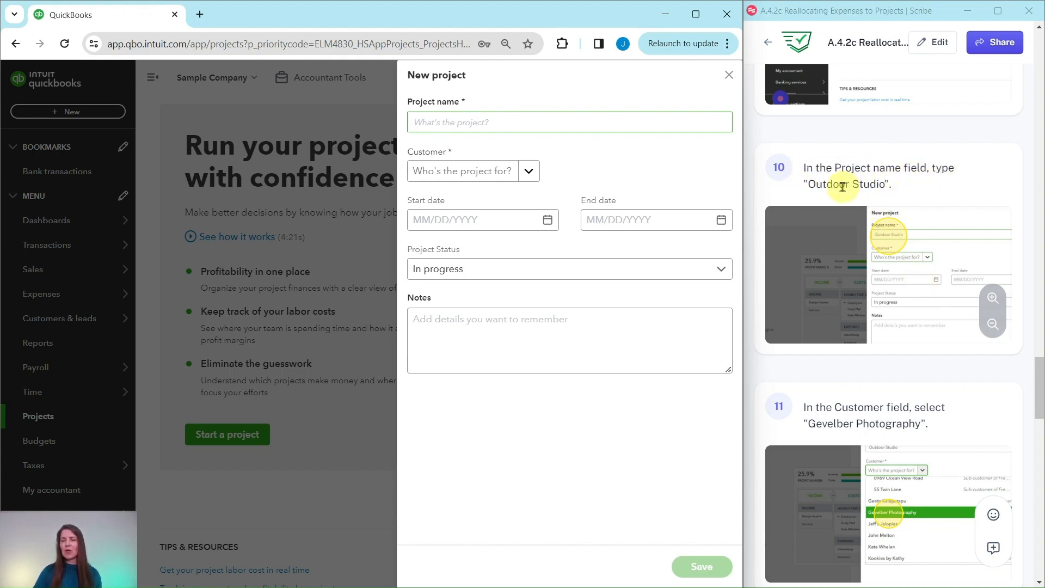
pyautogui.click(484, 123)
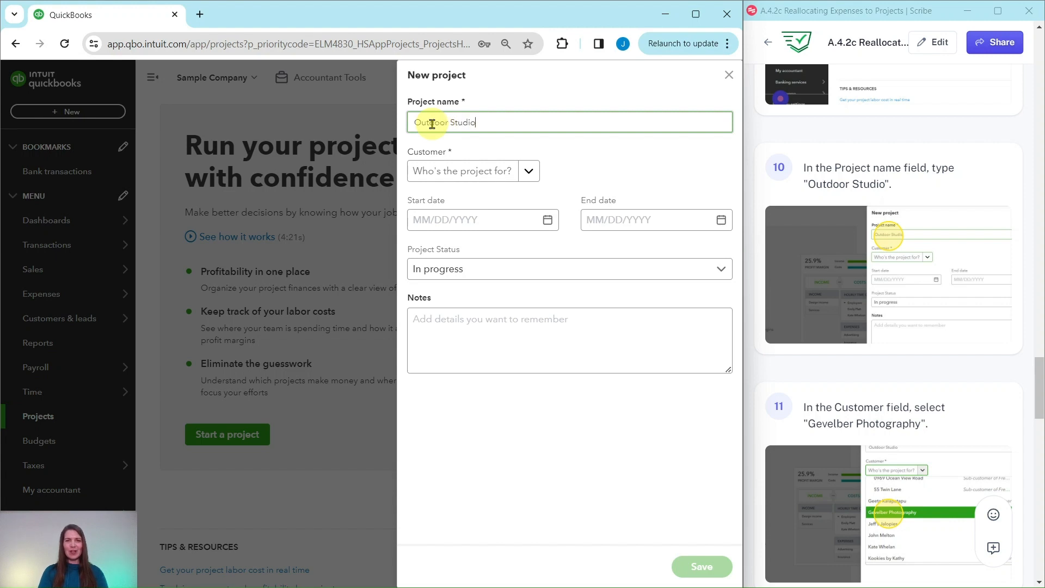
# Assign the Outdoor Studio project to the customer Gevelber Photography and save it.
pyautogui.scroll(-4, 922, 311)
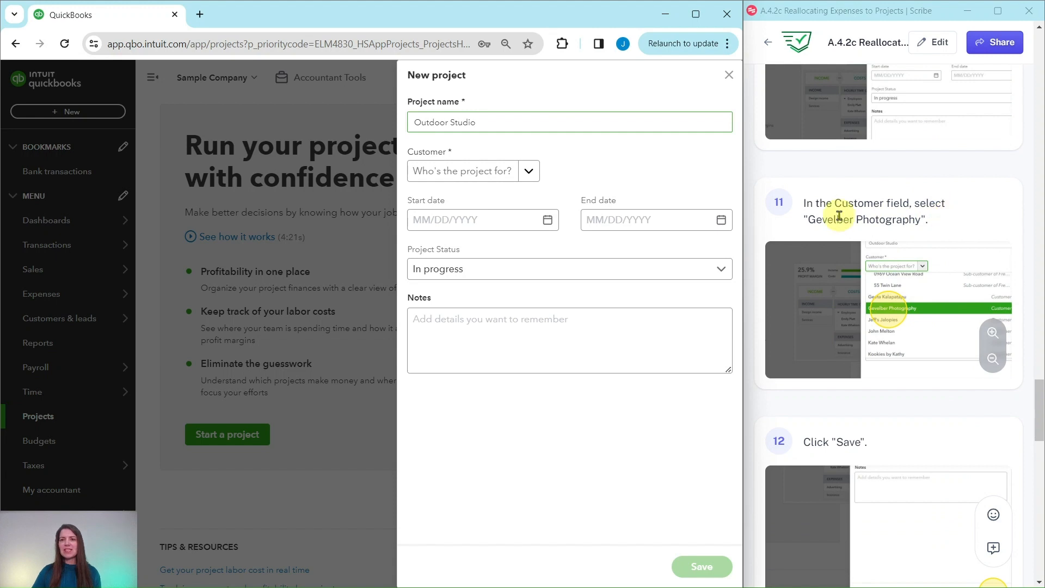
pyautogui.click(529, 175)
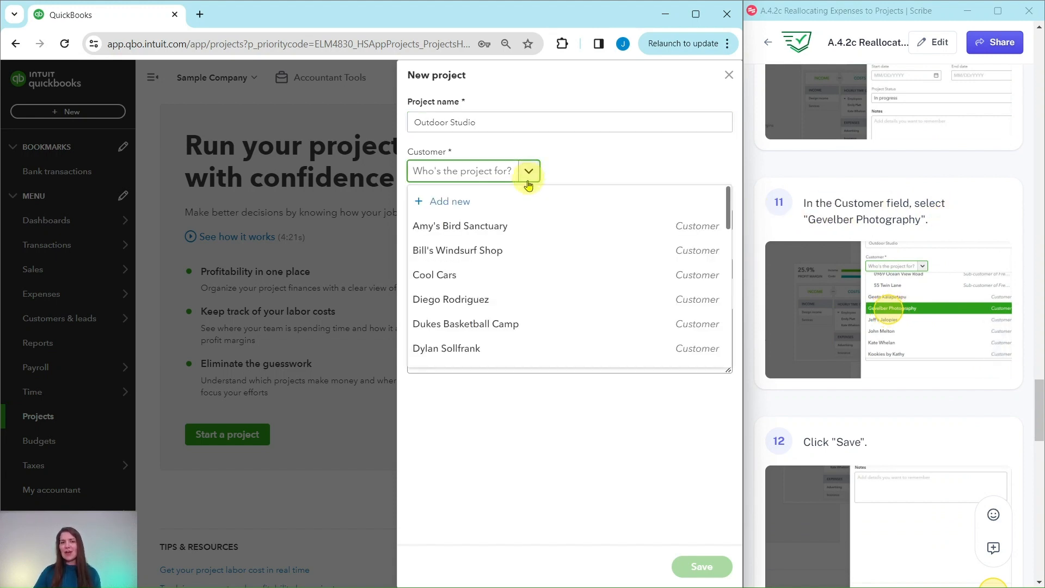
pyautogui.scroll(-3, 530, 212)
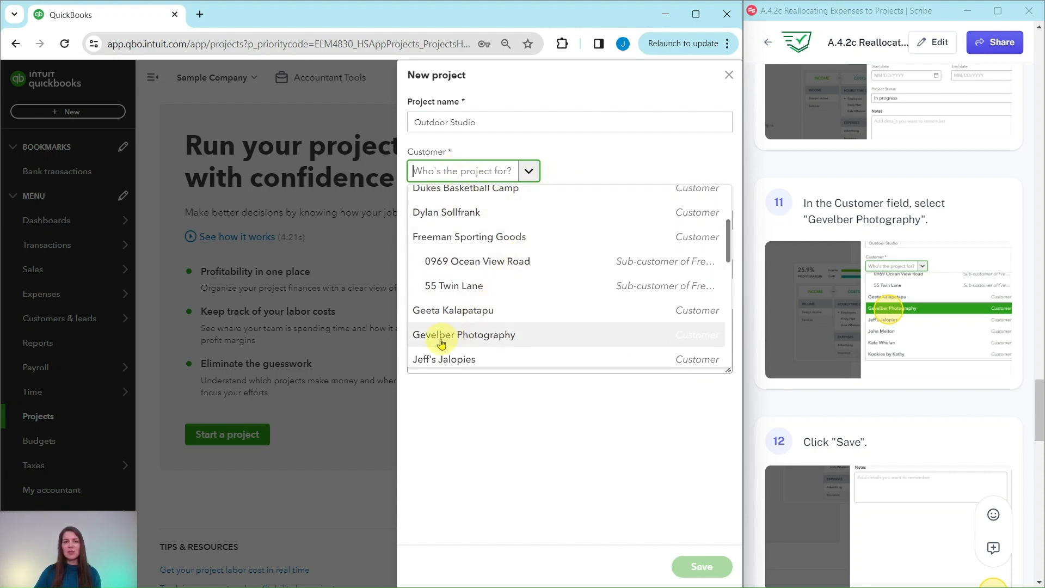
pyautogui.click(466, 337)
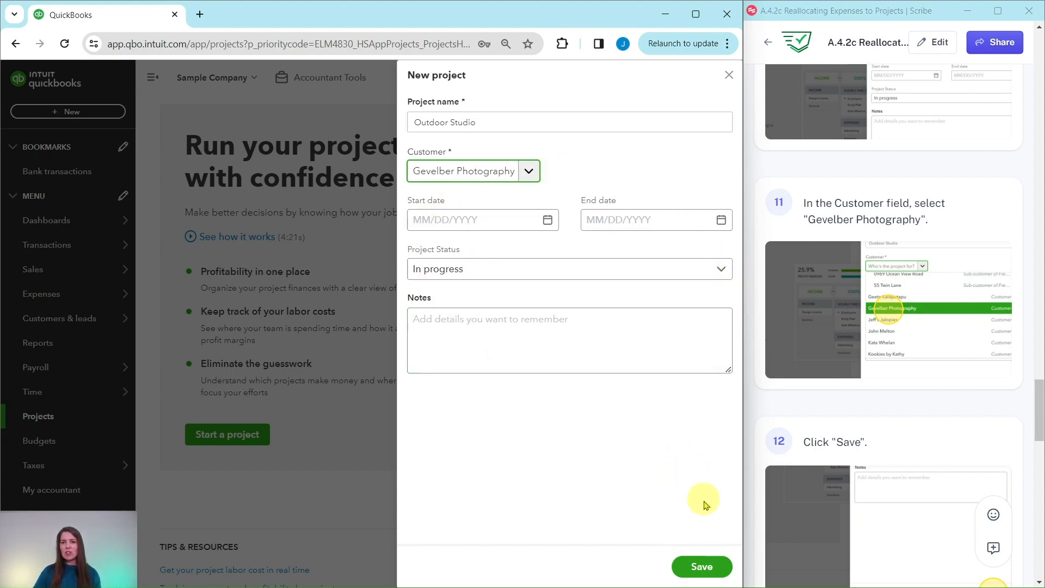
pyautogui.click(702, 569)
# Return from the Outdoor Studio project to the list of all projects.
pyautogui.scroll(-6, 871, 403)
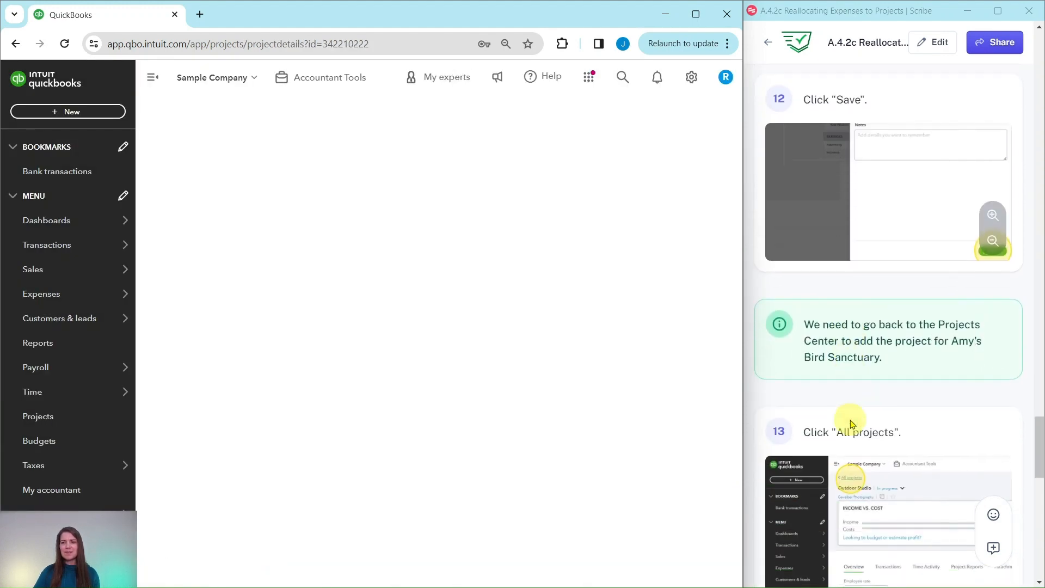
pyautogui.scroll(-4, 851, 424)
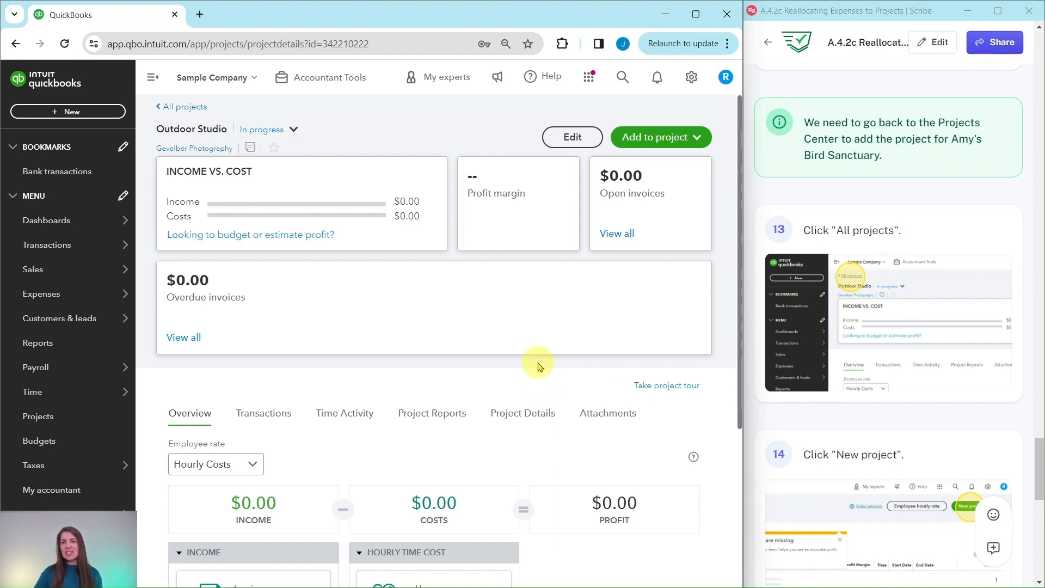
pyautogui.moveTo(111, 235)
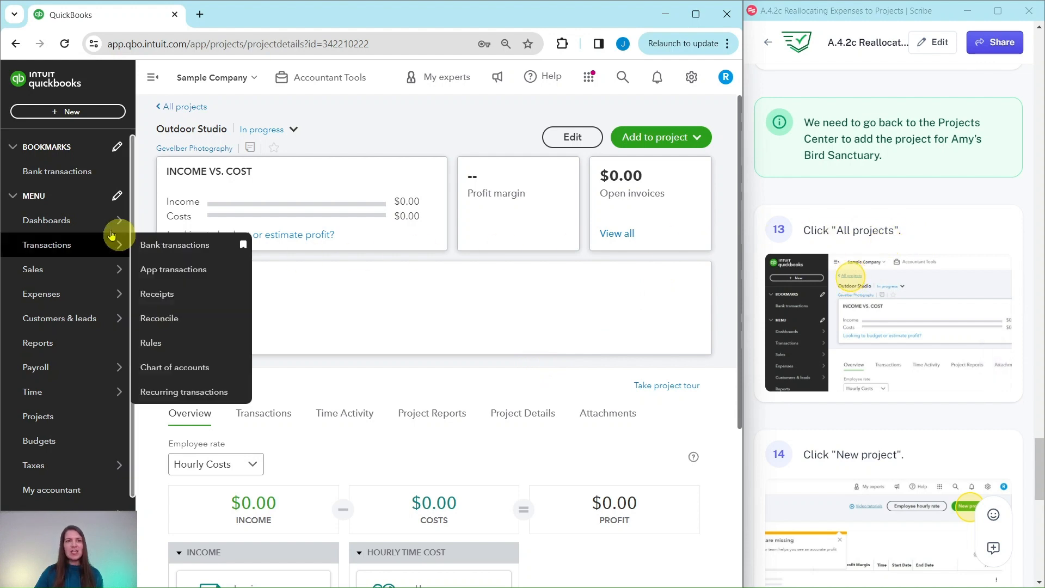
pyautogui.click(178, 109)
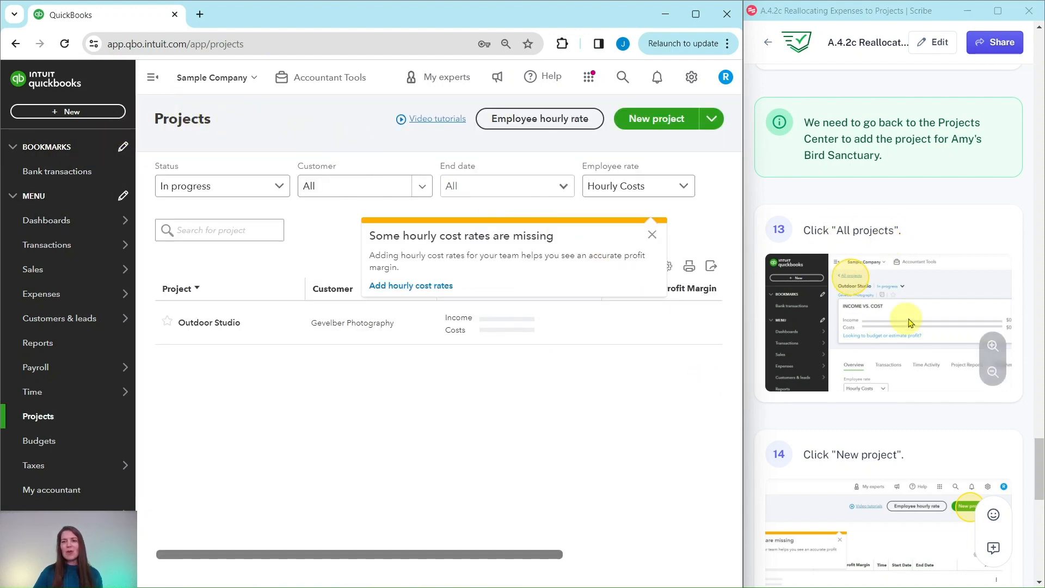
# Start another project from the Projects center and name it "New Wing".
pyautogui.scroll(-5, 975, 349)
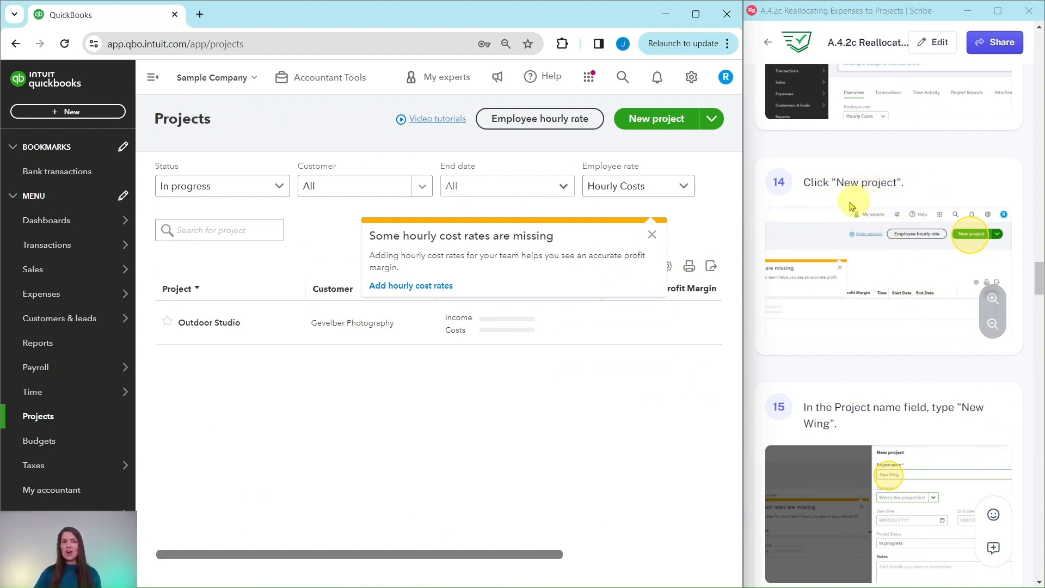
pyautogui.click(645, 120)
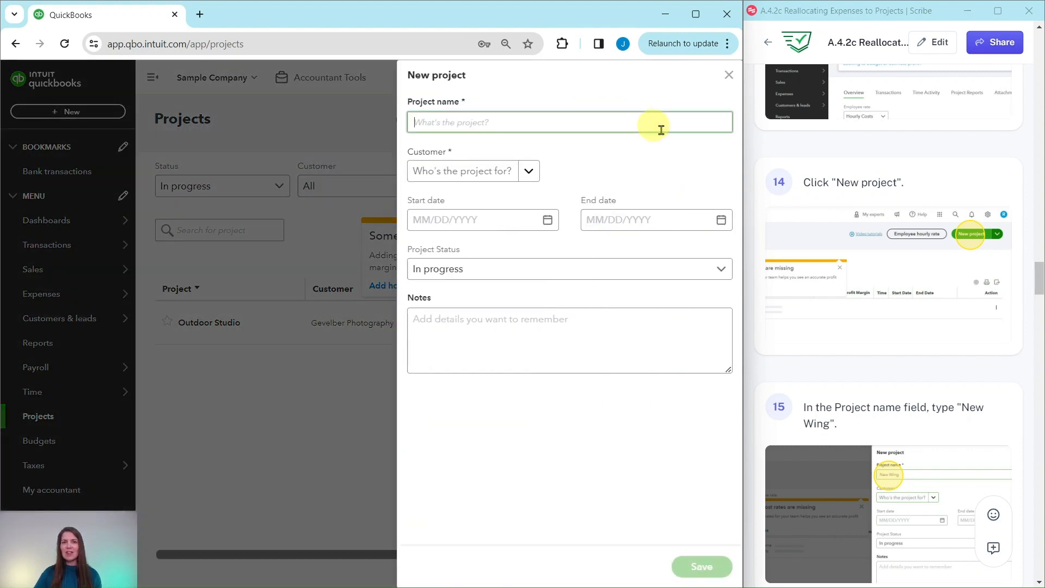
pyautogui.scroll(-5, 882, 289)
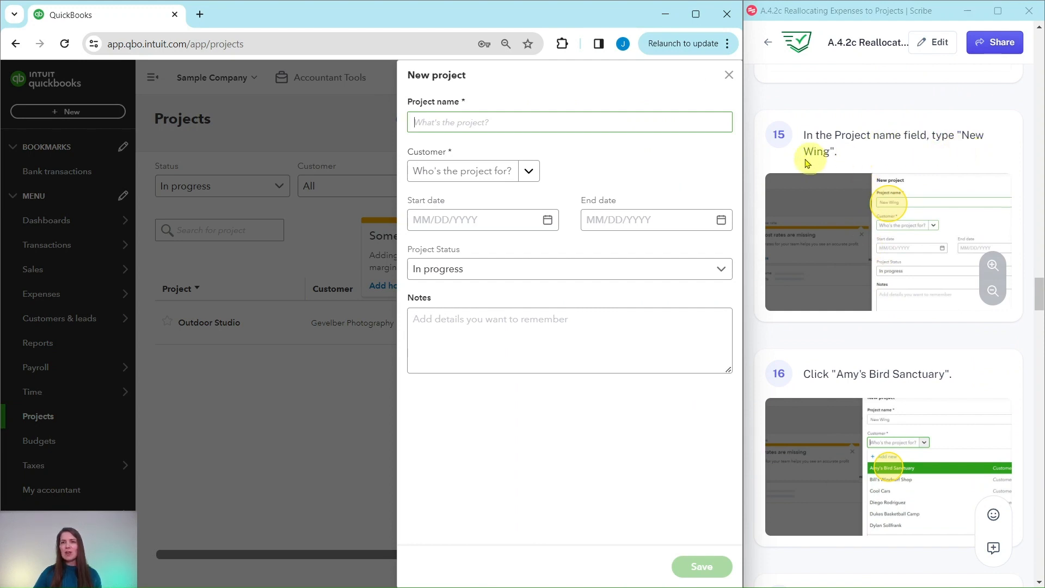
pyautogui.click(497, 119)
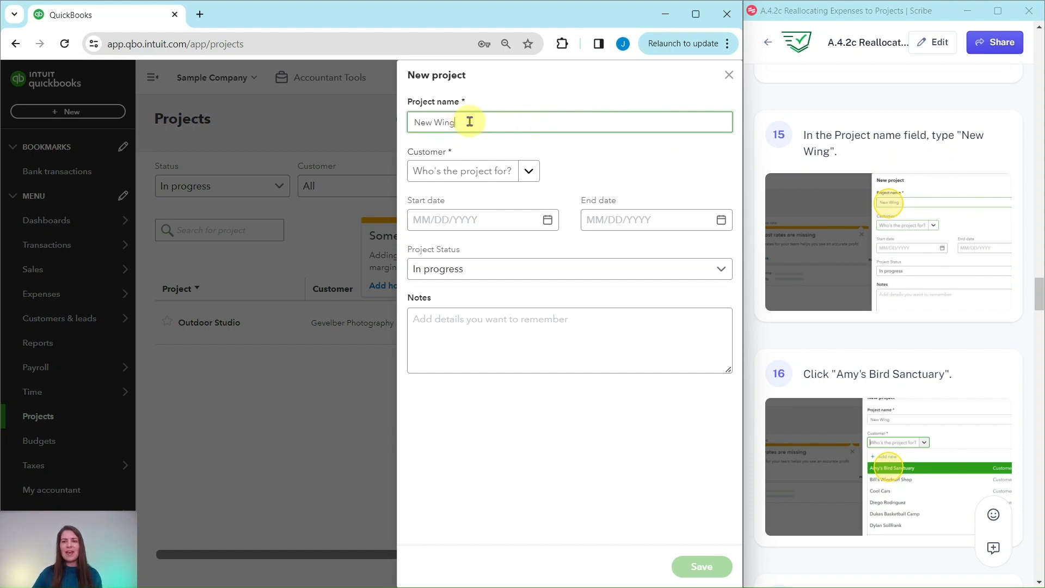
# Assign the New Wing project to the customer Amy's Bird Sanctuary and save it.
pyautogui.scroll(-4, 833, 258)
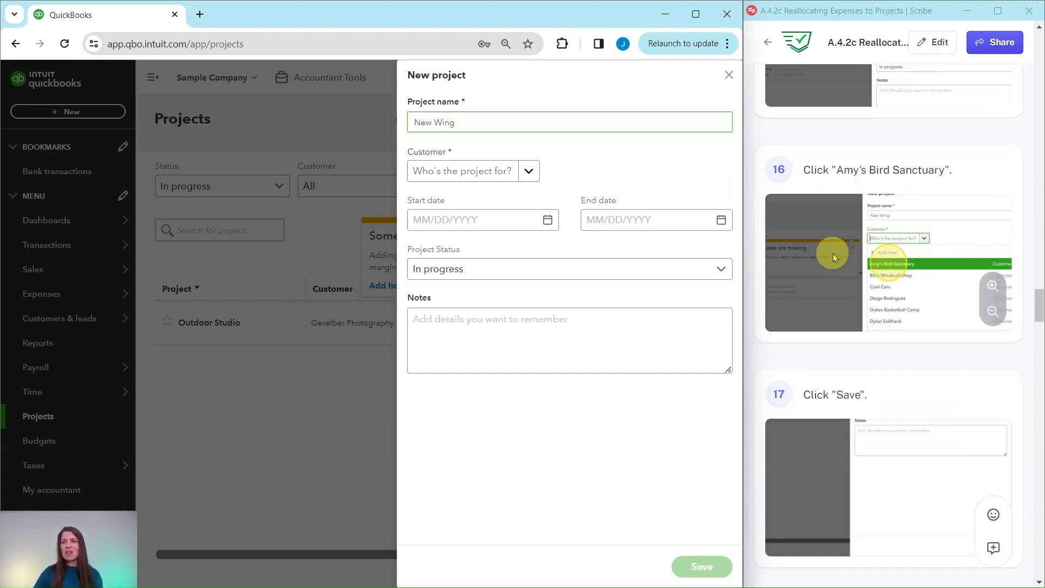
pyautogui.scroll(-1, 833, 257)
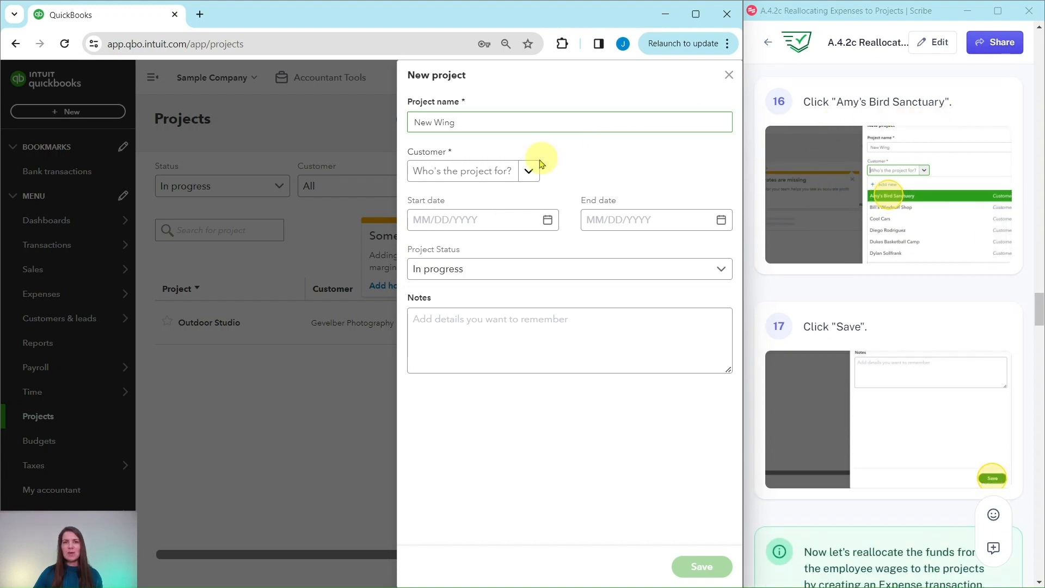
pyautogui.click(527, 172)
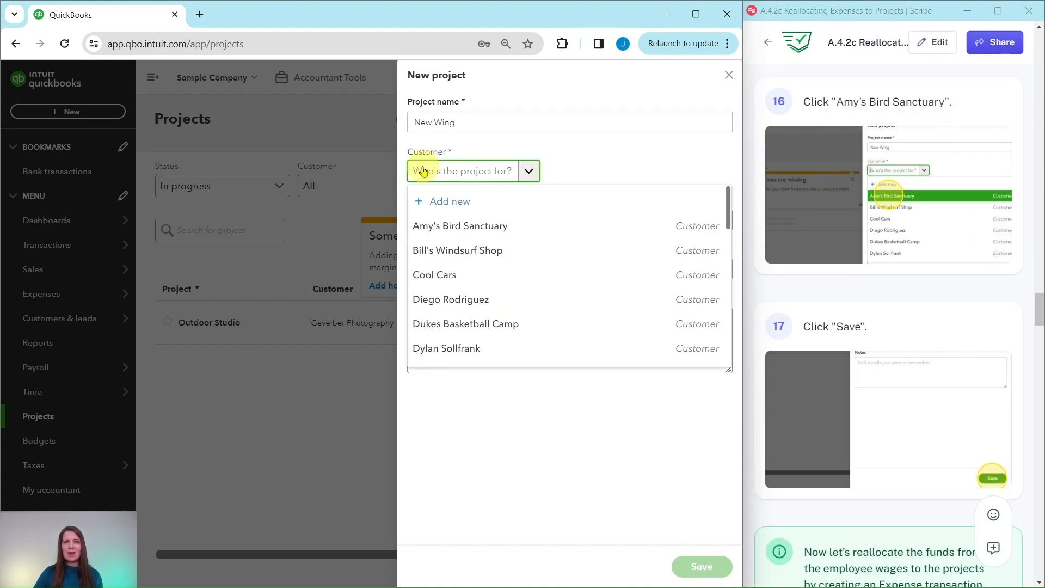
pyautogui.click(445, 228)
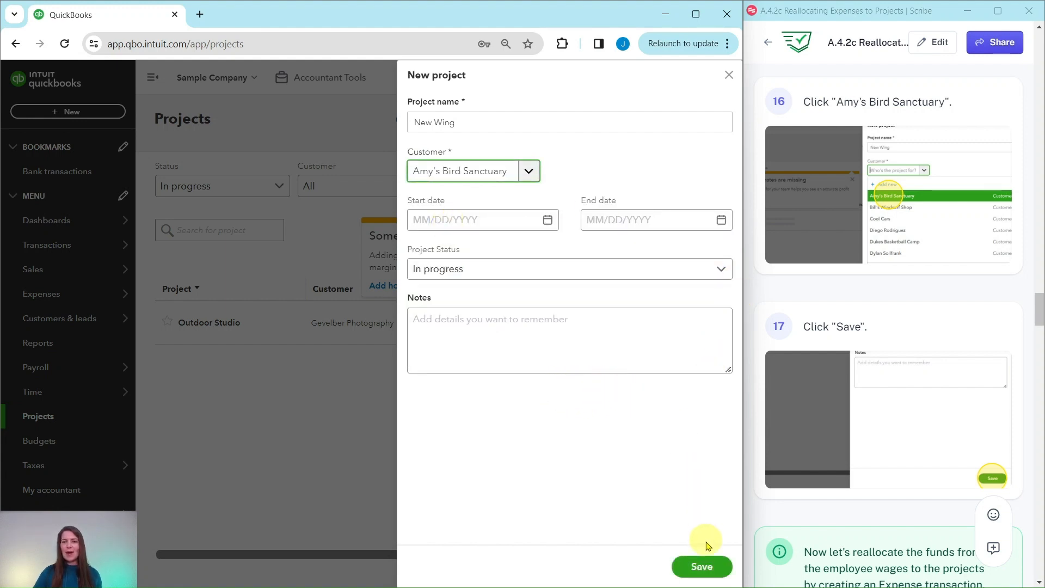
pyautogui.click(704, 568)
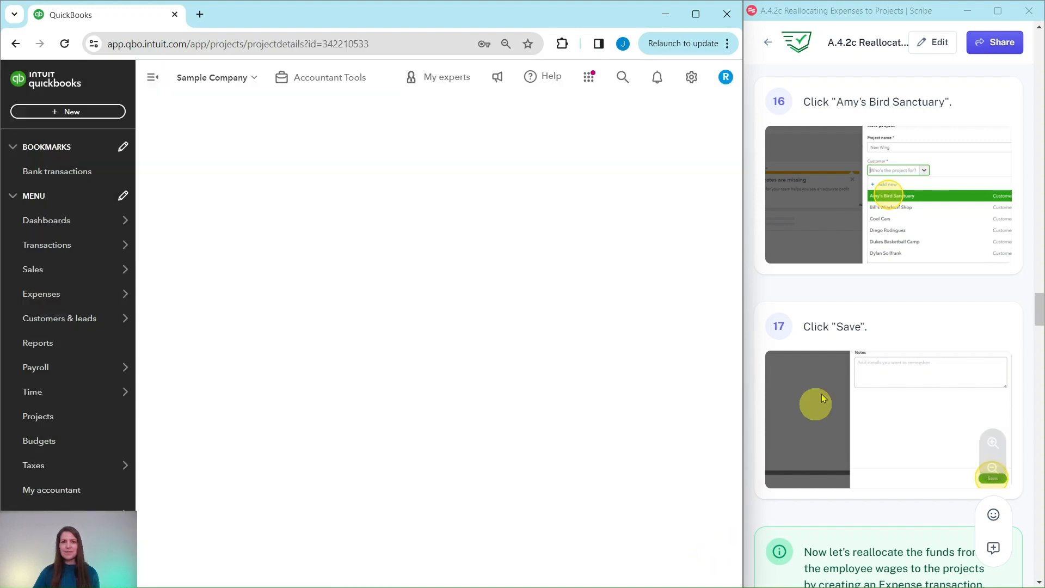
# Create a new Expense transaction for reallocating the employee wages to the projects.
pyautogui.scroll(-4, 862, 327)
pyautogui.scroll(-1, 862, 326)
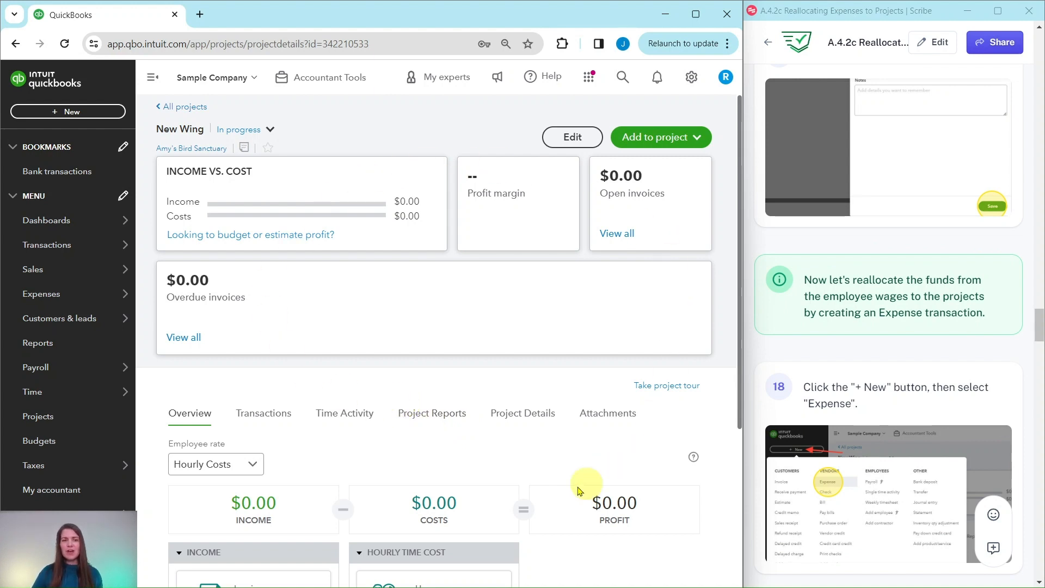
pyautogui.scroll(-1, 858, 342)
pyautogui.scroll(-4, 858, 332)
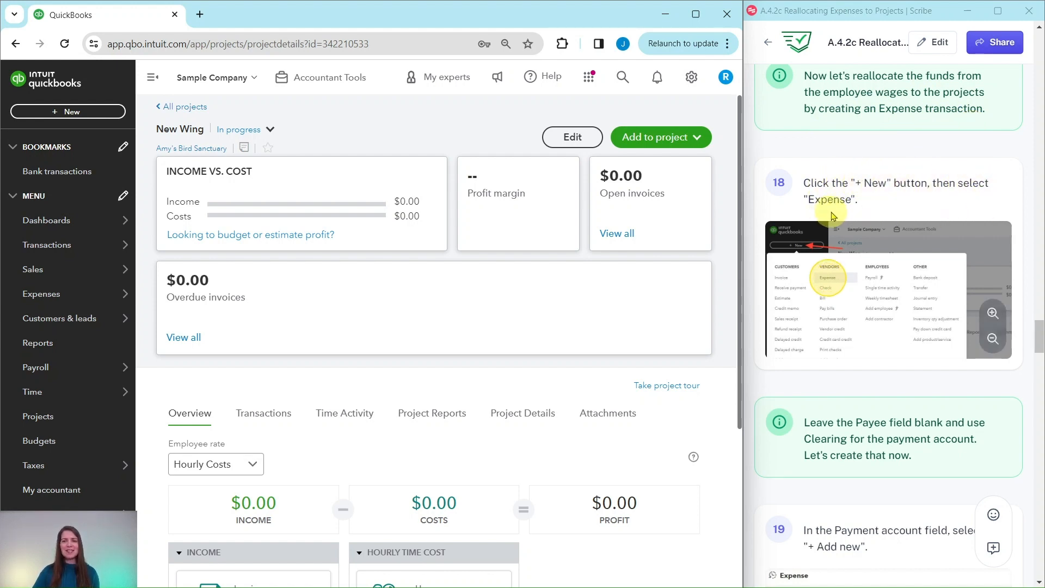
pyautogui.click(69, 112)
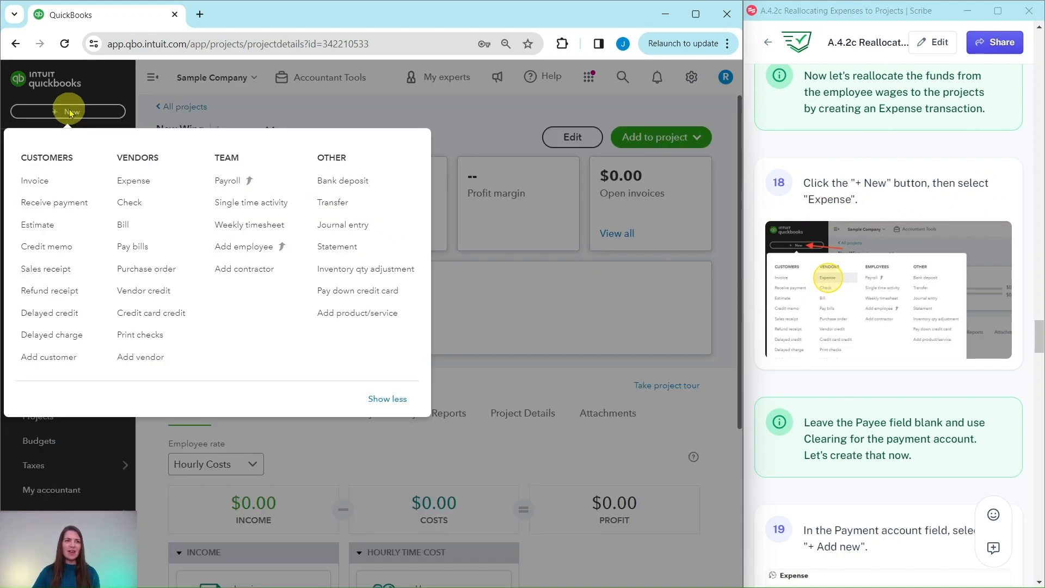
pyautogui.click(136, 182)
# Add a new payment account from the expense form and set its detail type to Checking.
pyautogui.scroll(-5, 872, 226)
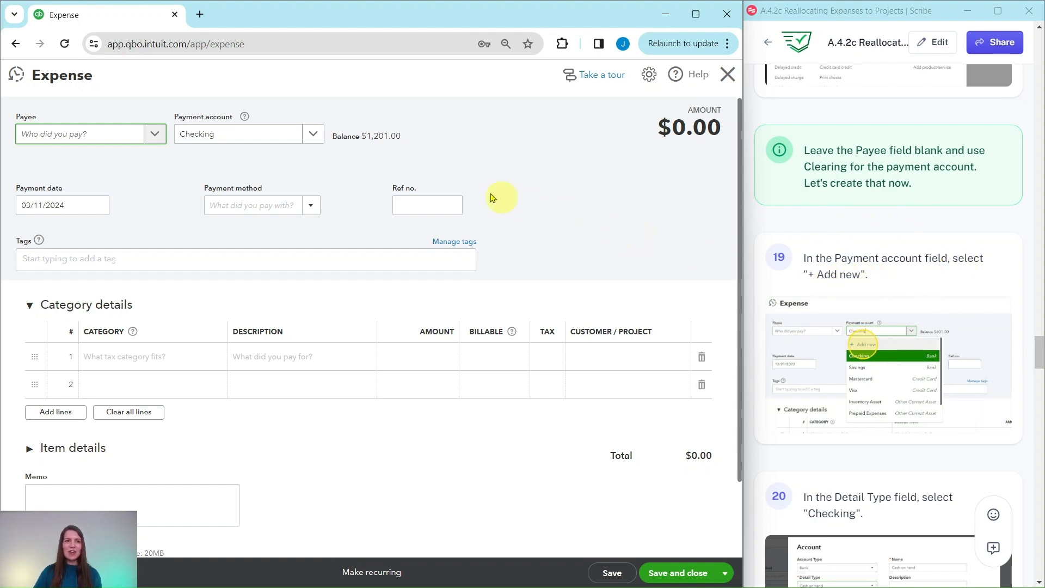
pyautogui.click(314, 136)
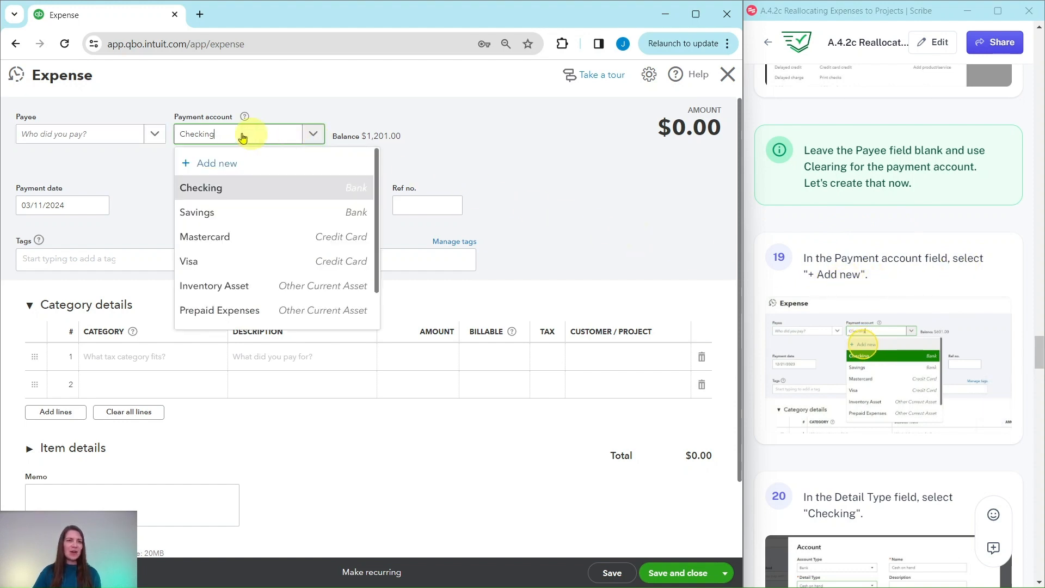
pyautogui.click(202, 165)
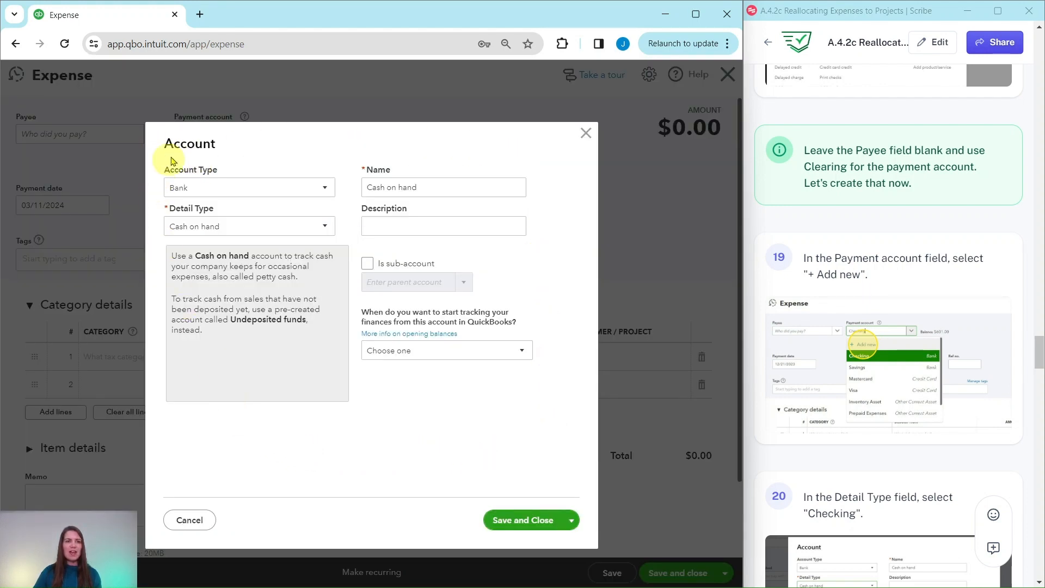
pyautogui.scroll(-5, 946, 358)
pyautogui.scroll(-1, 946, 358)
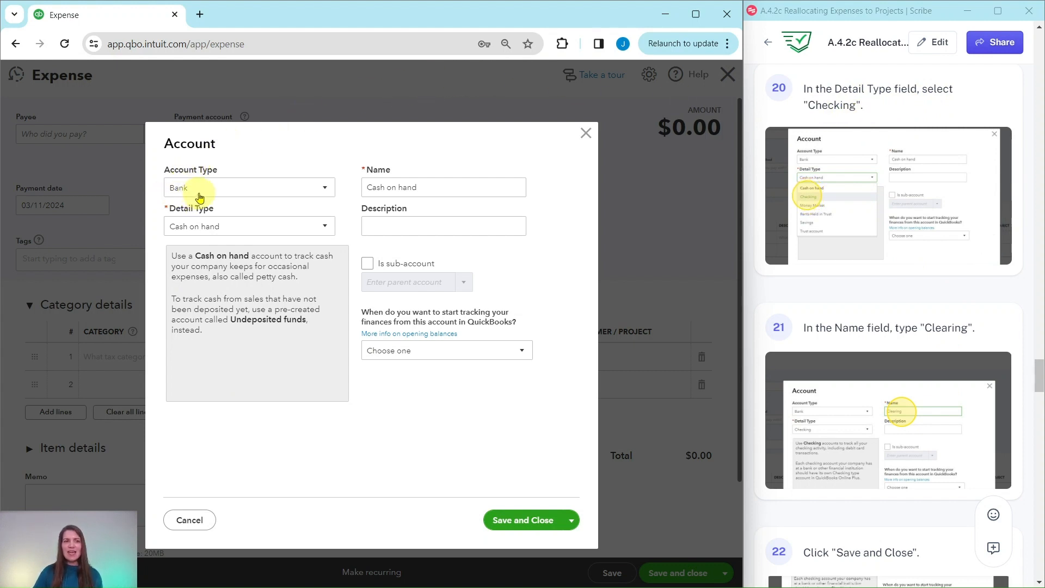
pyautogui.click(327, 229)
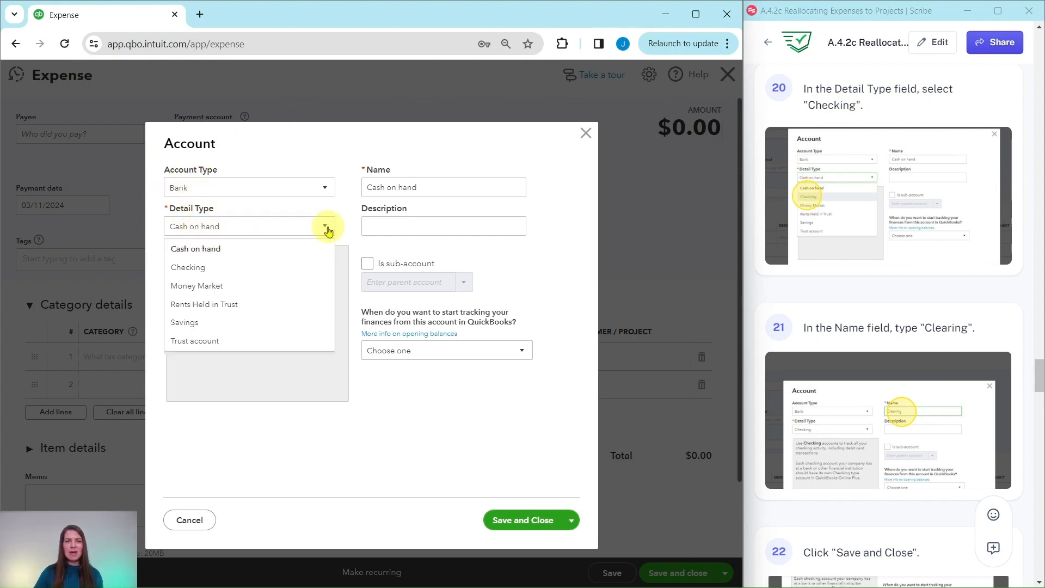
pyautogui.click(188, 268)
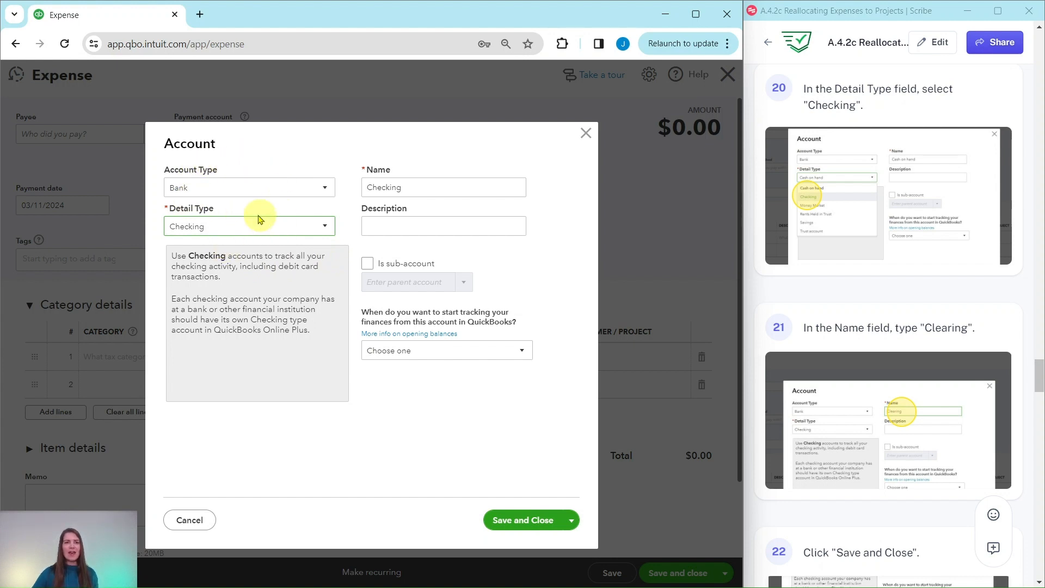
# Name the new bank account "Clearing" and save it as the expense's payment account.
pyautogui.click(430, 184)
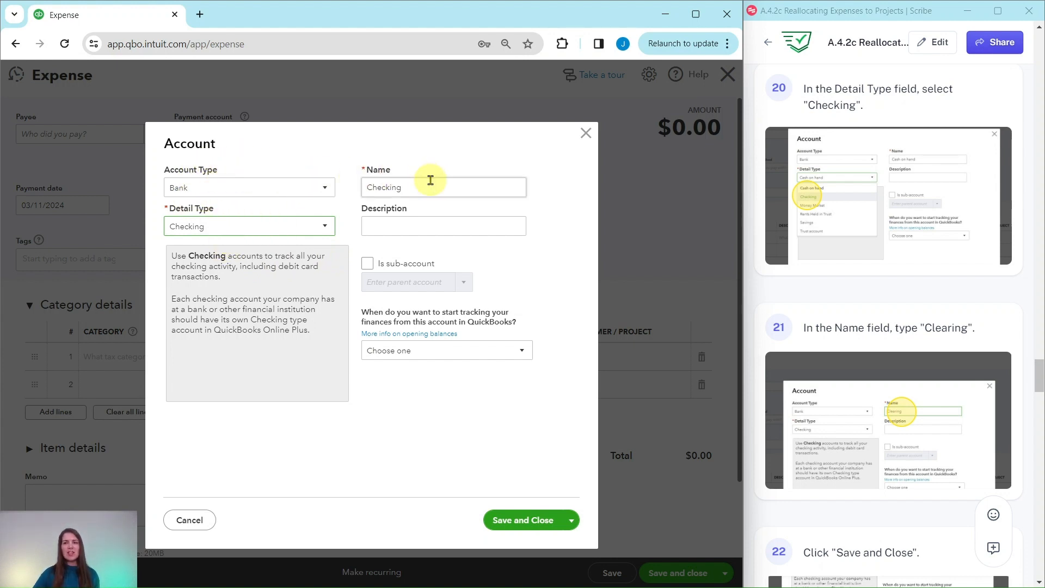
pyautogui.moveTo(419, 187); pyautogui.dragTo(310, 189)
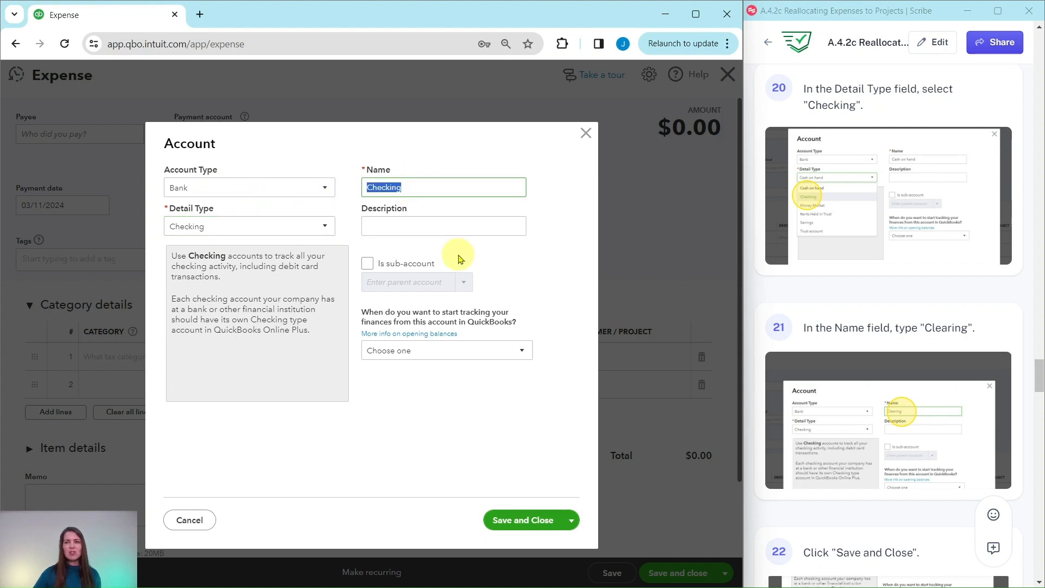
pyautogui.press('BackSpace')
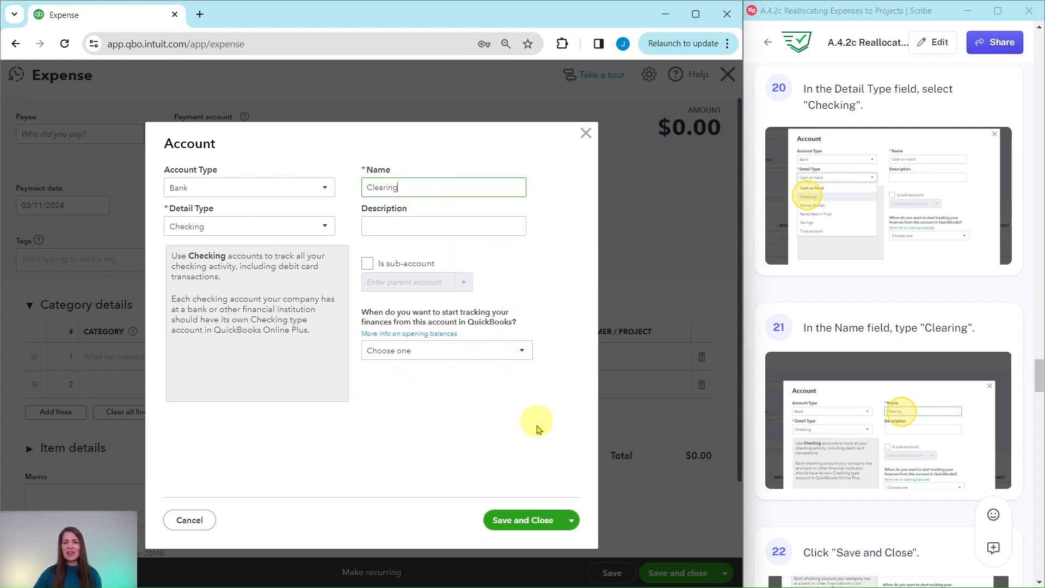
pyautogui.click(532, 521)
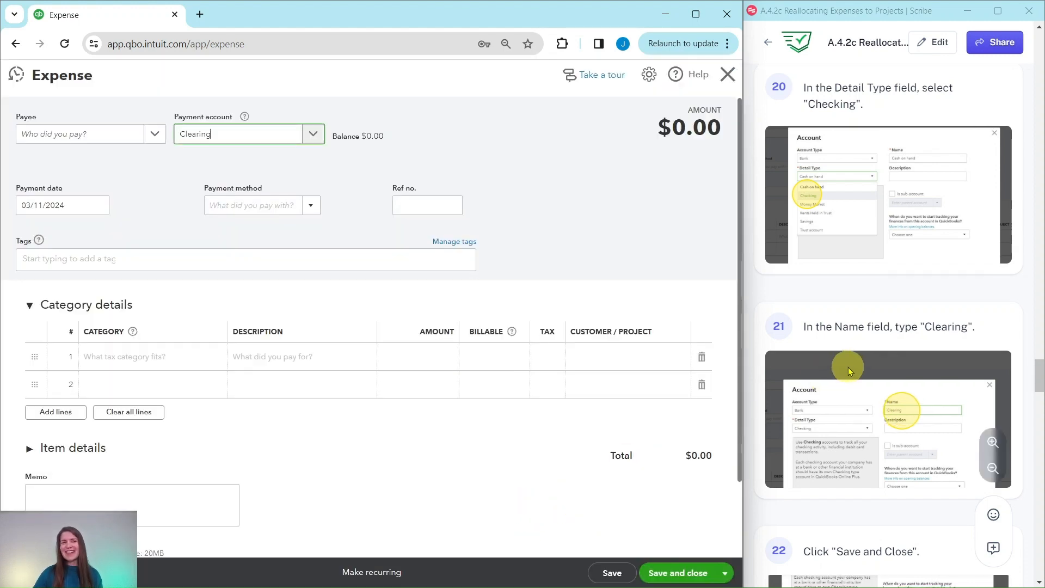
# Set the category of the first expense line to Cost of Labor under Job Expenses.
pyautogui.scroll(-8, 841, 375)
pyautogui.scroll(-4, 850, 370)
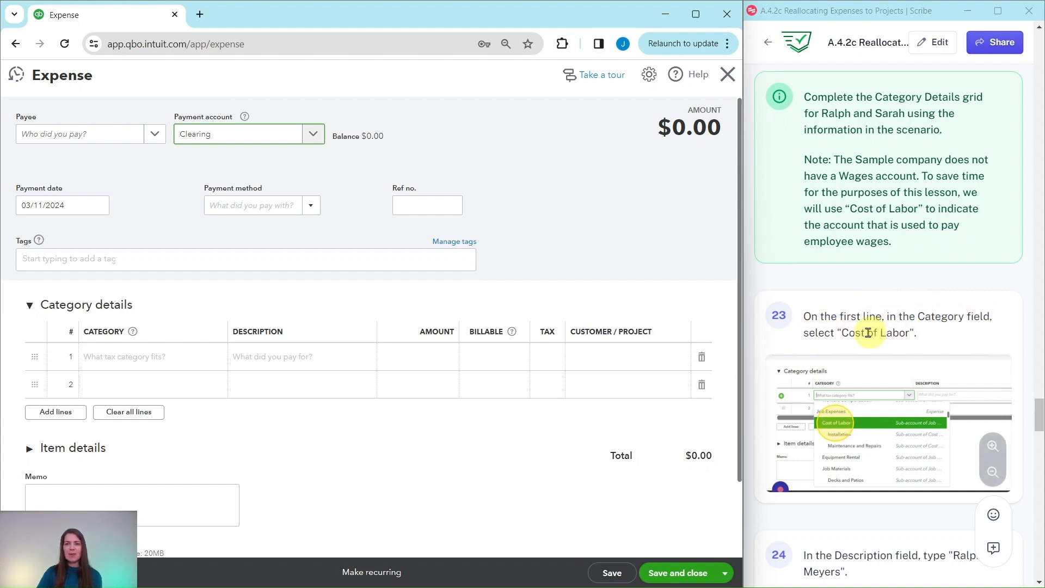
pyautogui.click(140, 362)
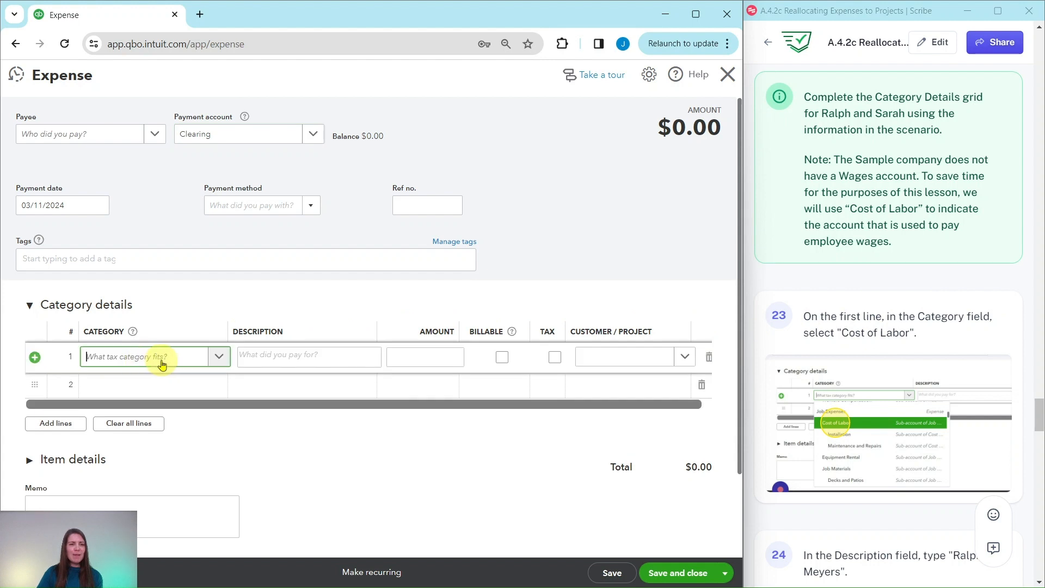
pyautogui.click(224, 361)
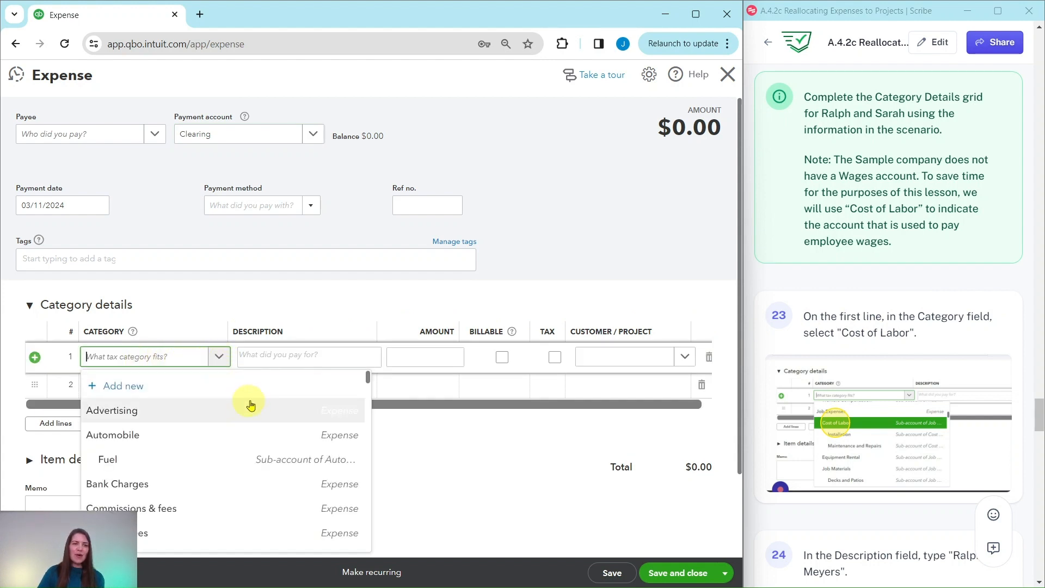
pyautogui.scroll(-5, 283, 402)
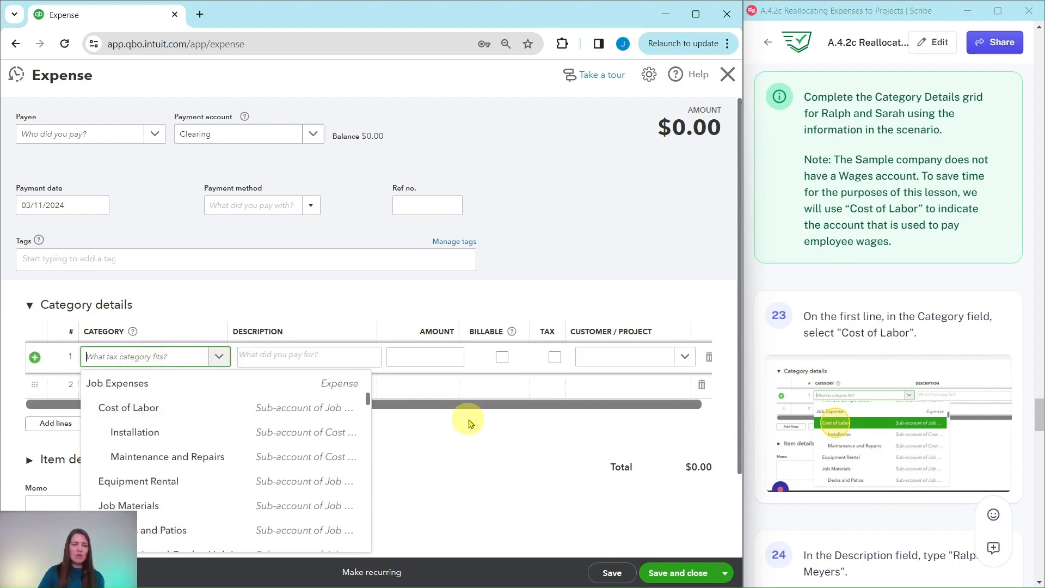
pyautogui.scroll(-2, 466, 419)
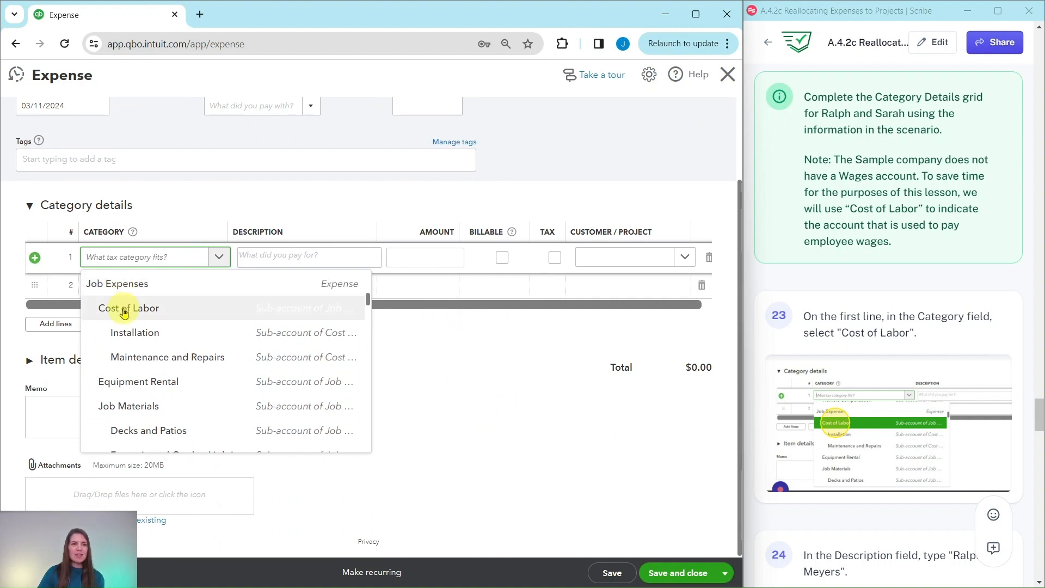
pyautogui.click(140, 314)
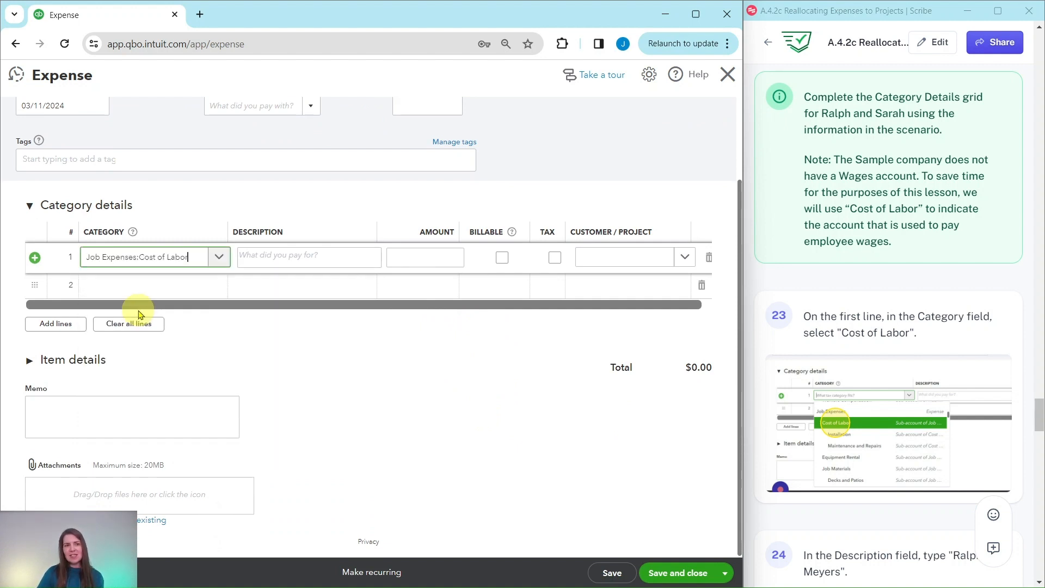
# Enter the first employee's full name as the first line's description and set its amount to 500.
pyautogui.scroll(-5, 898, 359)
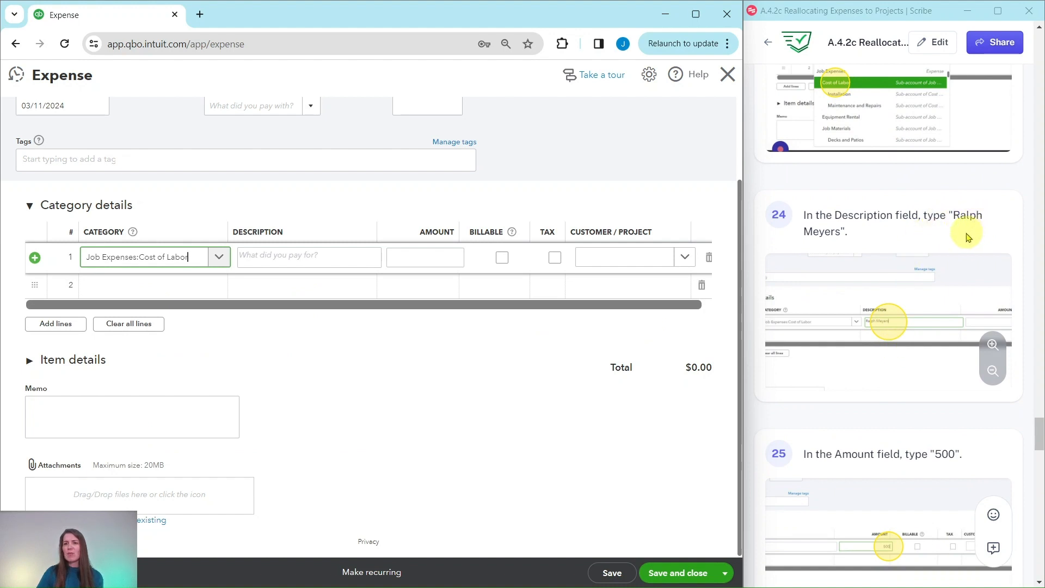
pyautogui.click(323, 258)
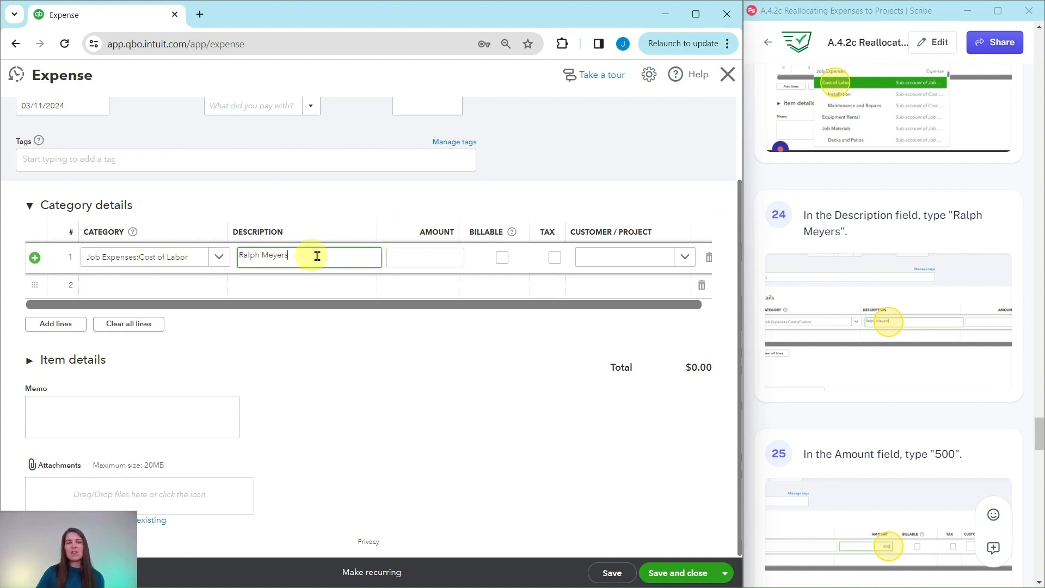
pyautogui.scroll(-5, 880, 268)
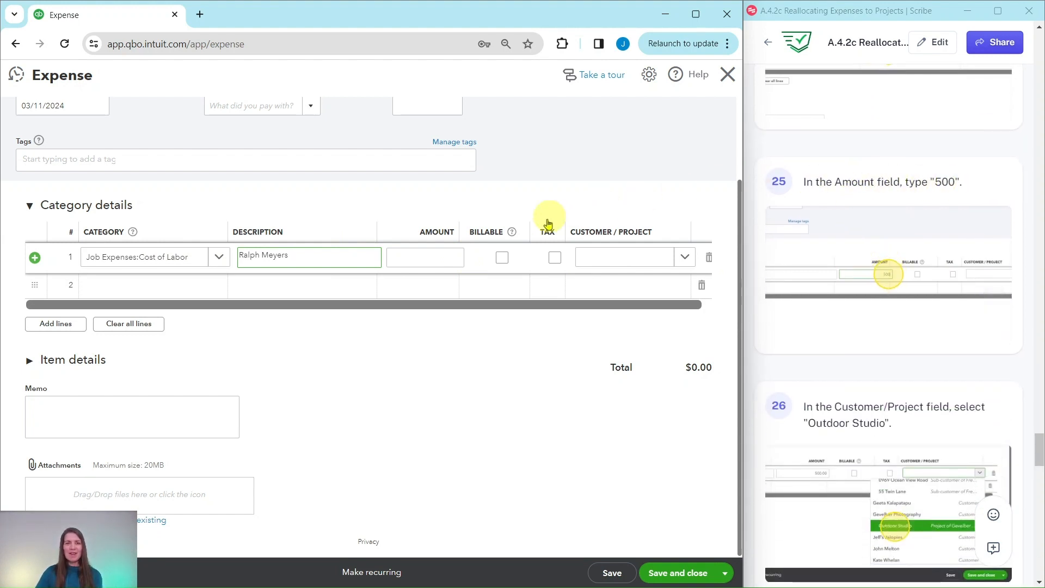
pyautogui.click(447, 258)
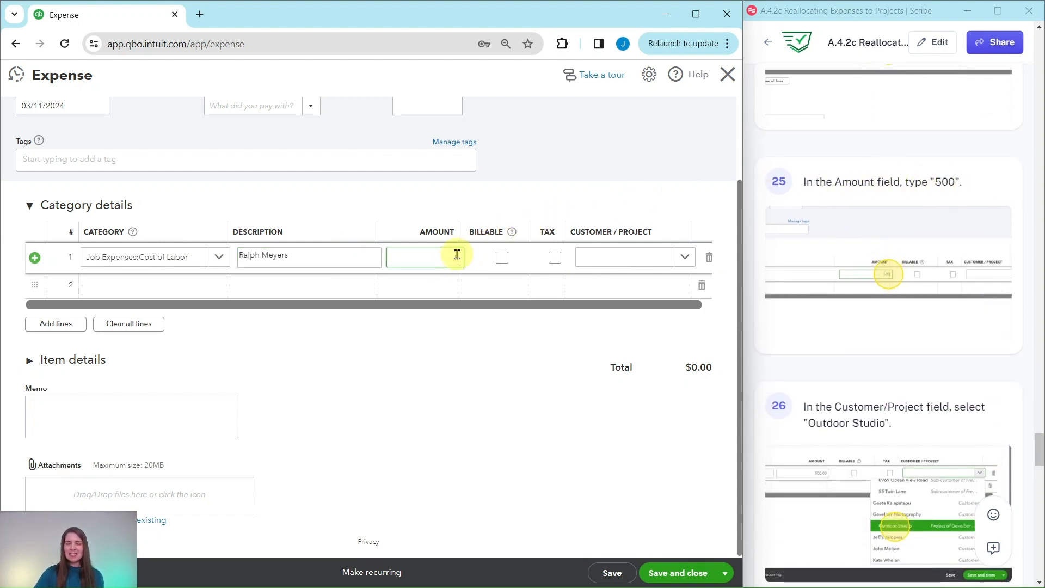
pyautogui.write('500')
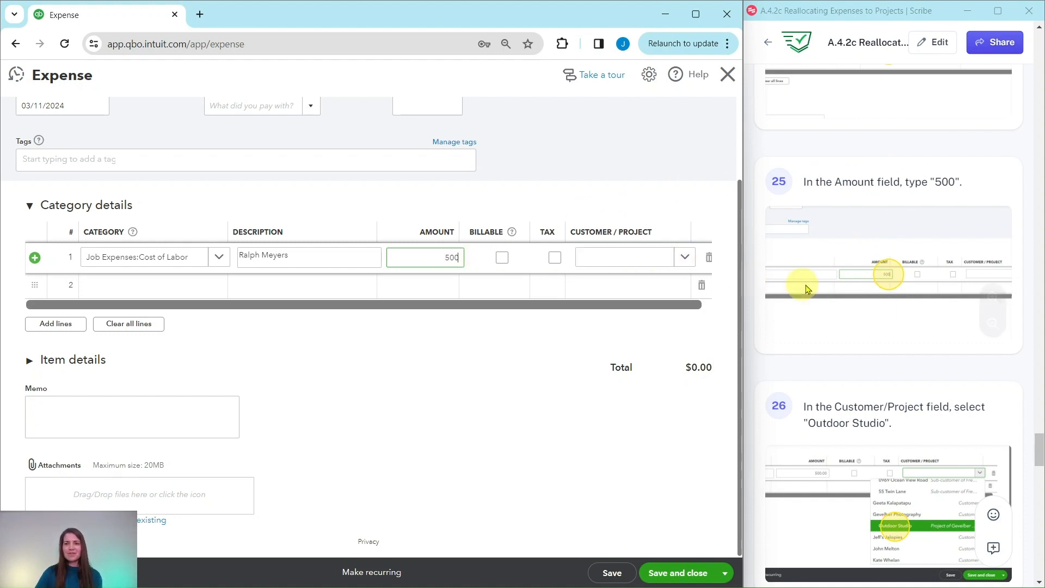
# Assign the first expense line to the Outdoor Studio project of Gevelber Photography.
pyautogui.scroll(-3, 830, 284)
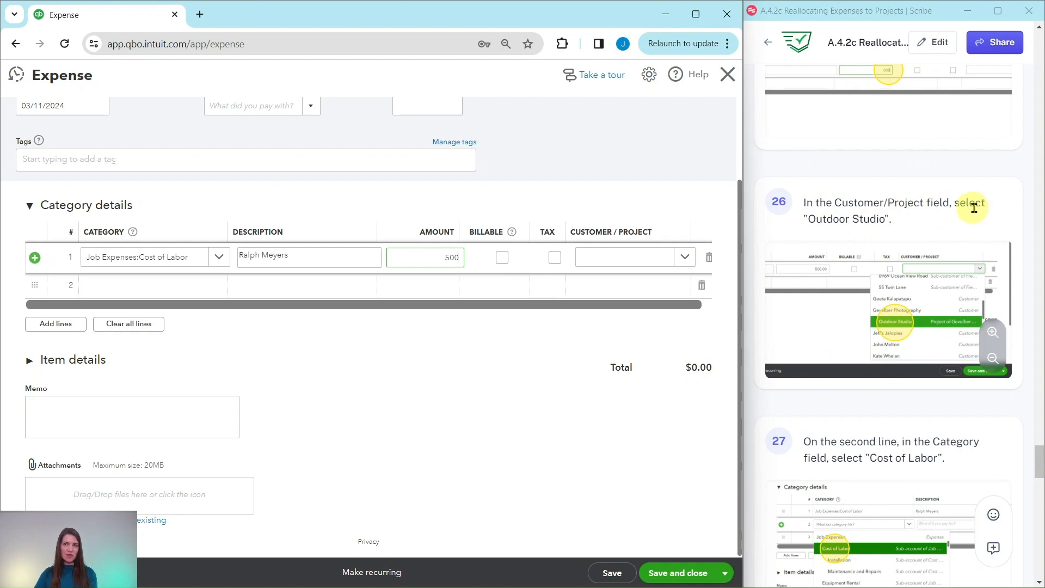
pyautogui.click(685, 258)
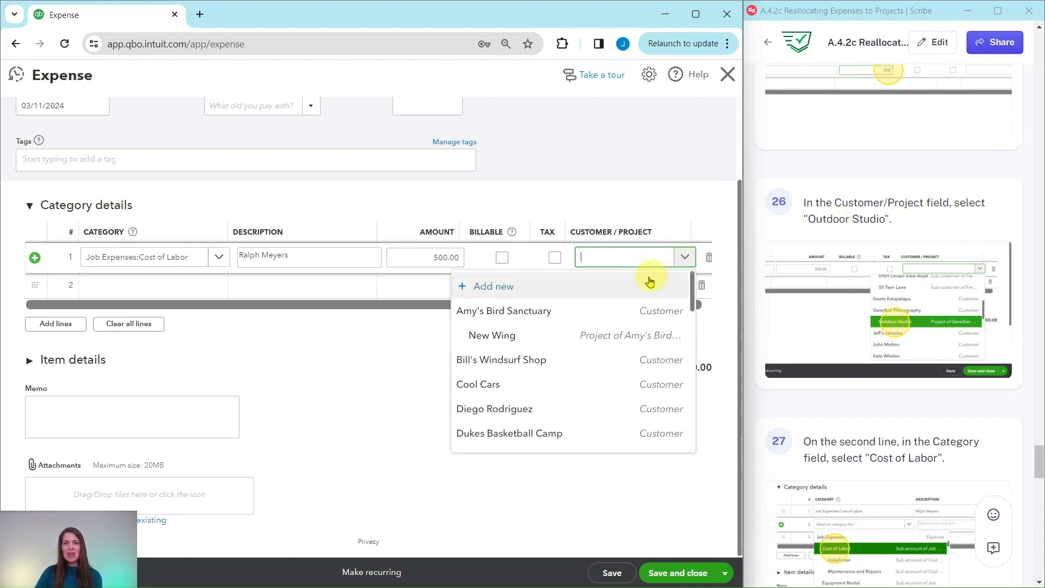
pyautogui.scroll(-3, 616, 333)
pyautogui.scroll(-1, 616, 332)
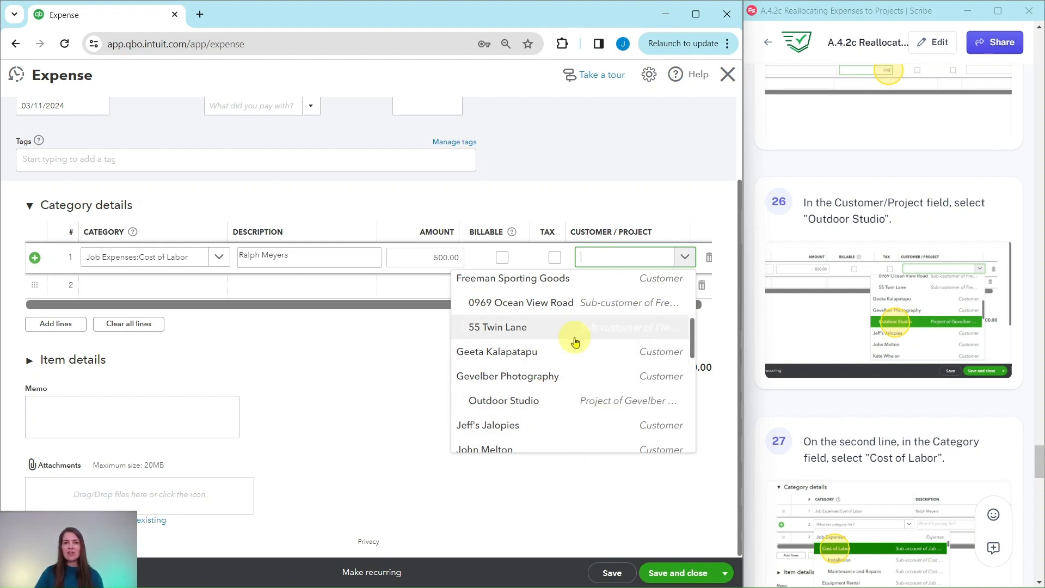
pyautogui.click(500, 410)
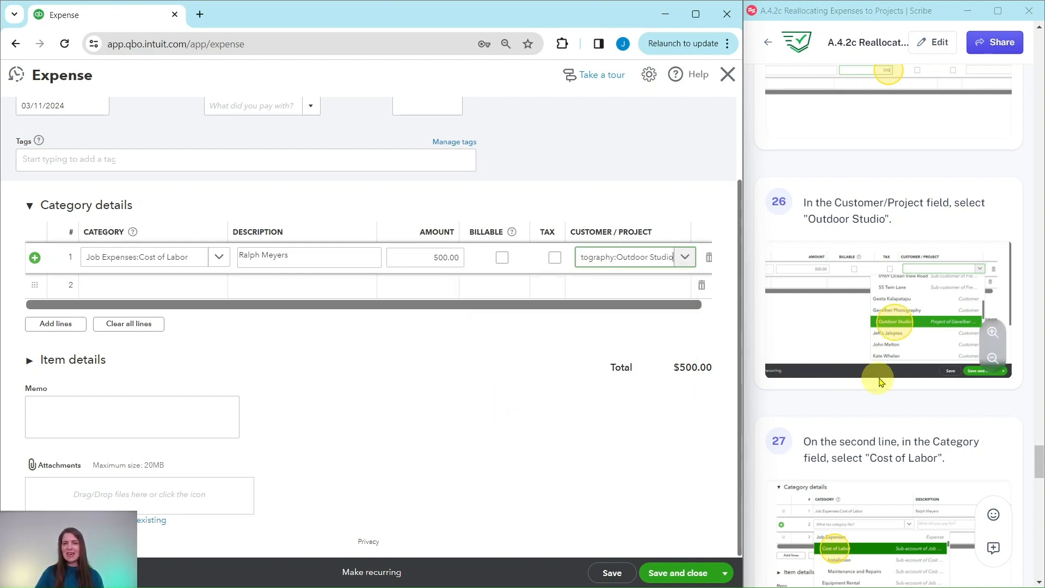
# Set the category of the second expense line to Cost of Labor under Job Expenses.
pyautogui.scroll(-6, 887, 376)
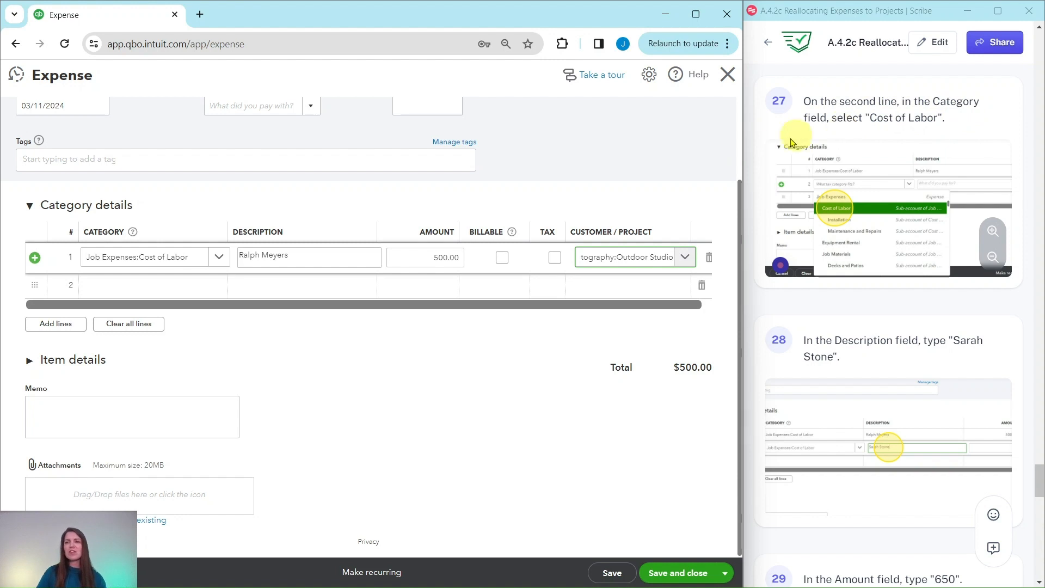
pyautogui.click(171, 290)
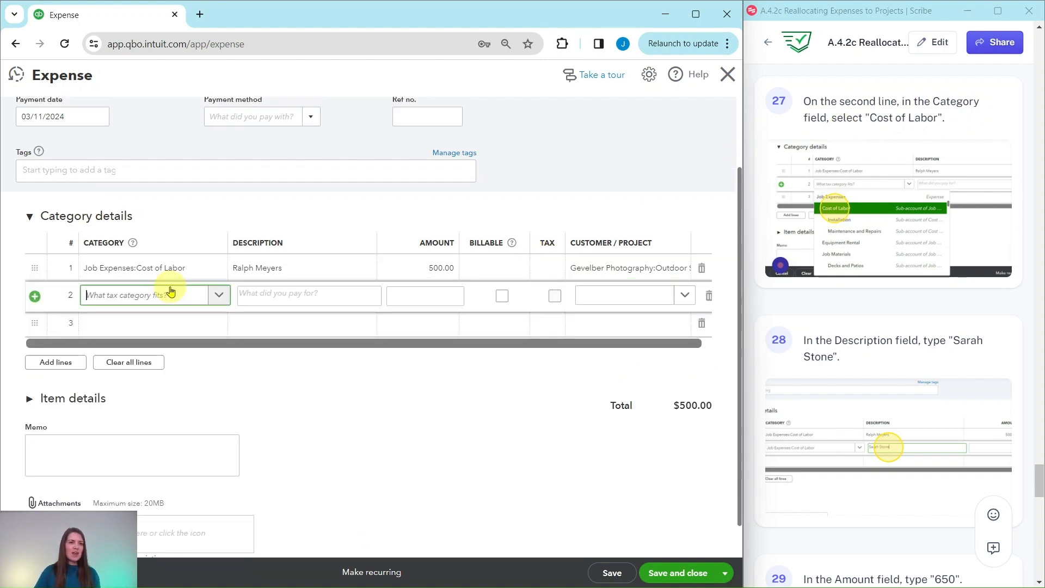
pyautogui.write('cost')
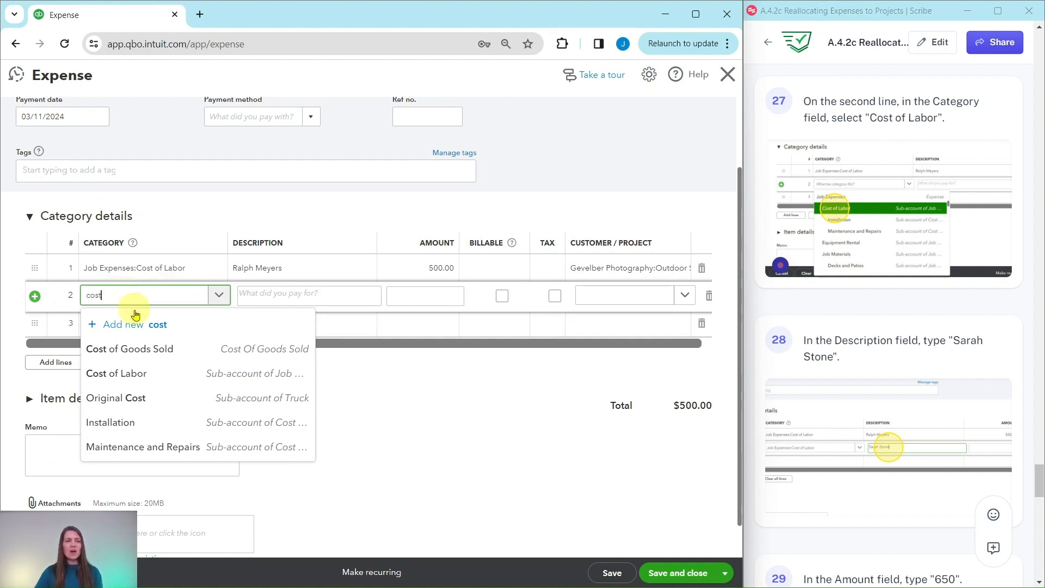
pyautogui.click(111, 380)
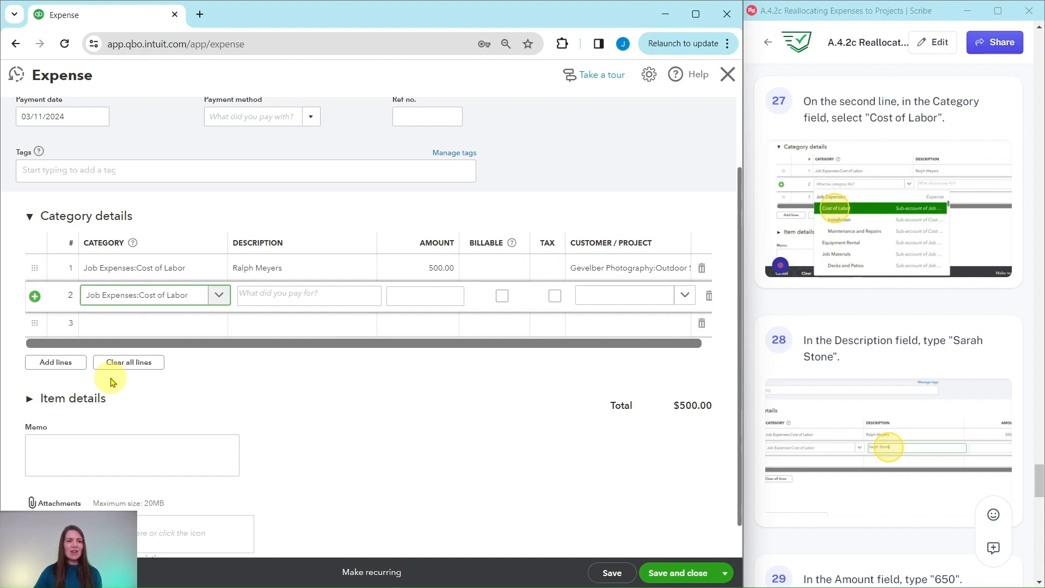
# Enter the second employee's full name as the second line's description and set its amount to 650.
pyautogui.click(297, 295)
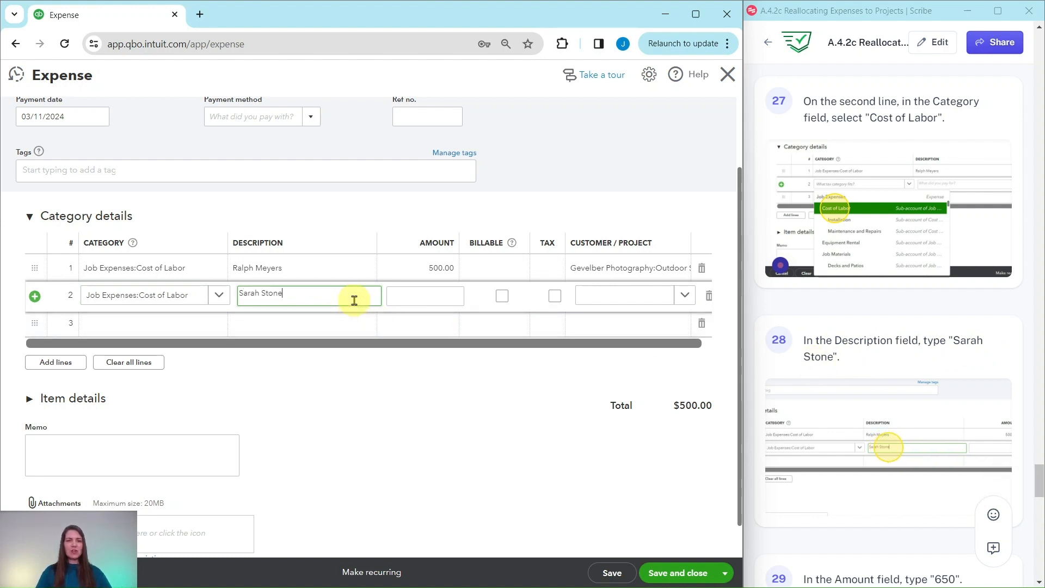
pyautogui.scroll(-7, 836, 294)
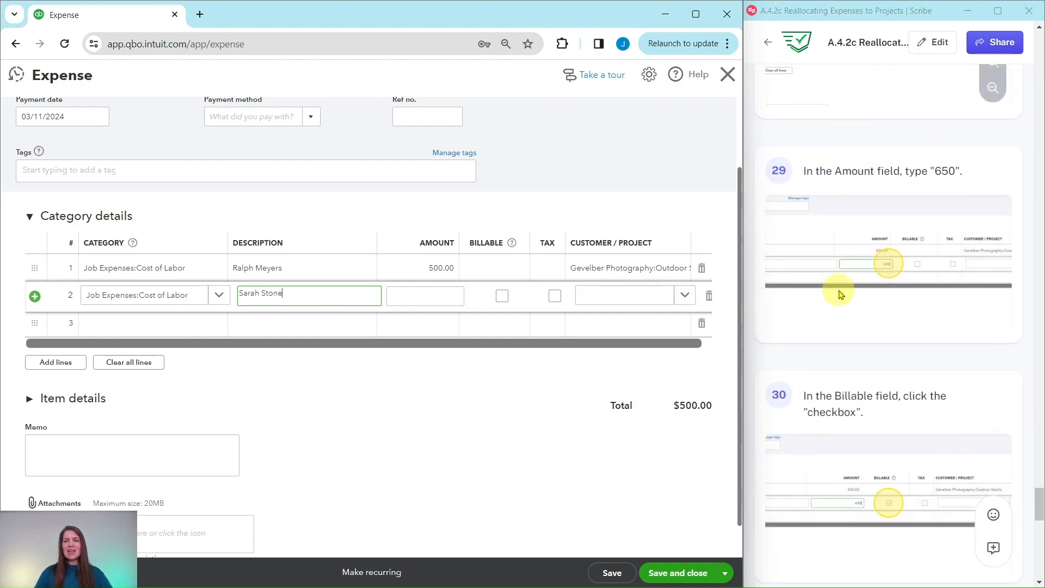
pyautogui.scroll(-2, 839, 295)
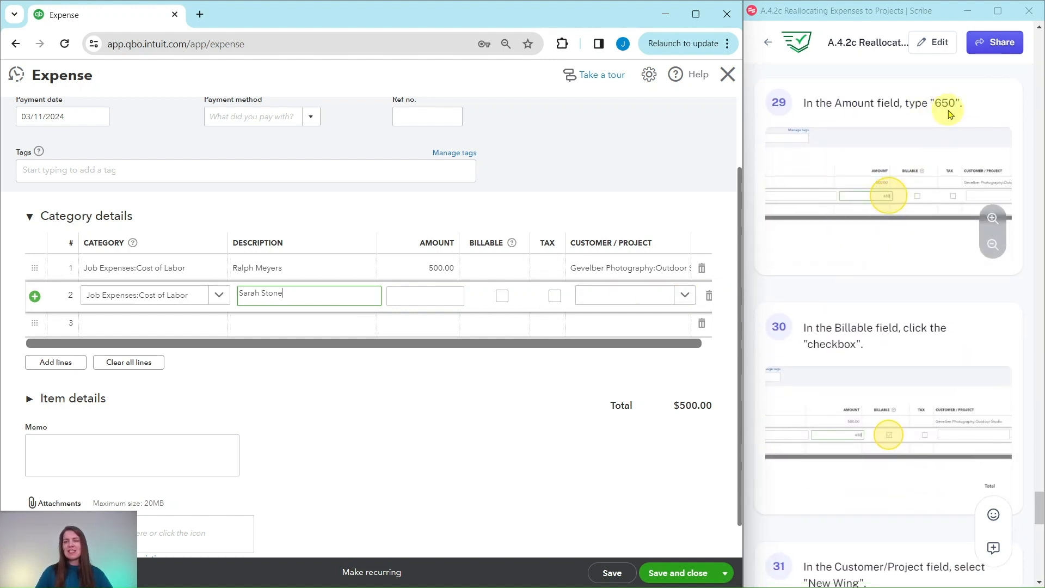
pyautogui.click(449, 297)
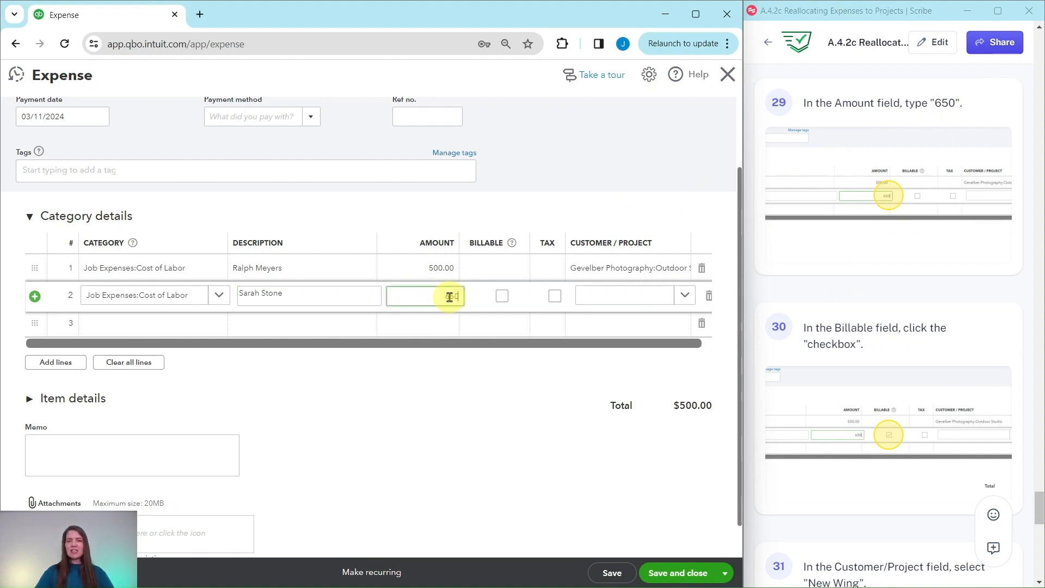
pyautogui.write('650')
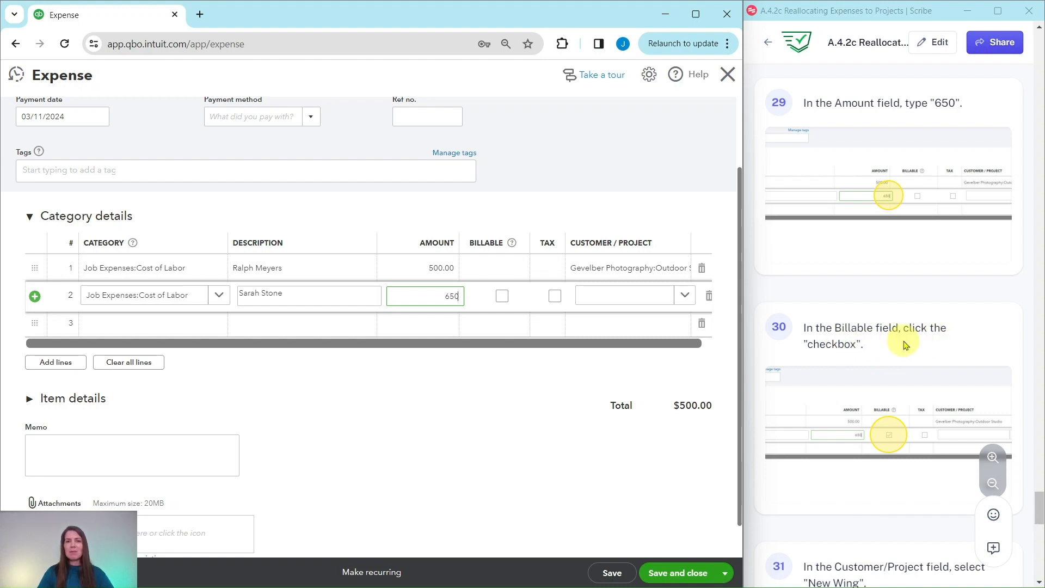
# Mark the second expense line as billable and assign it to the New Wing project of Amy's Bird Sanctuary.
pyautogui.click(502, 297)
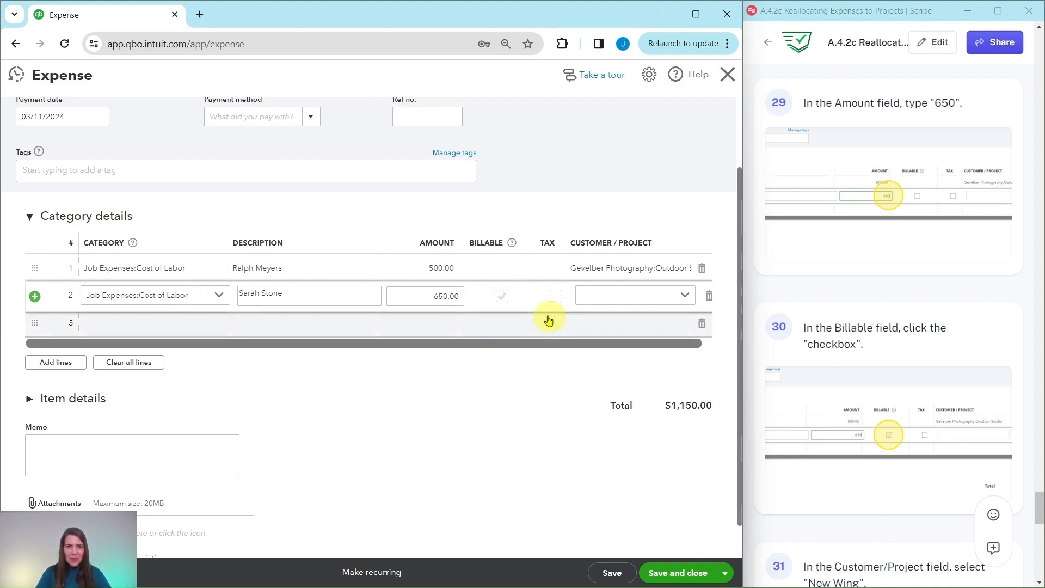
pyautogui.click(502, 296)
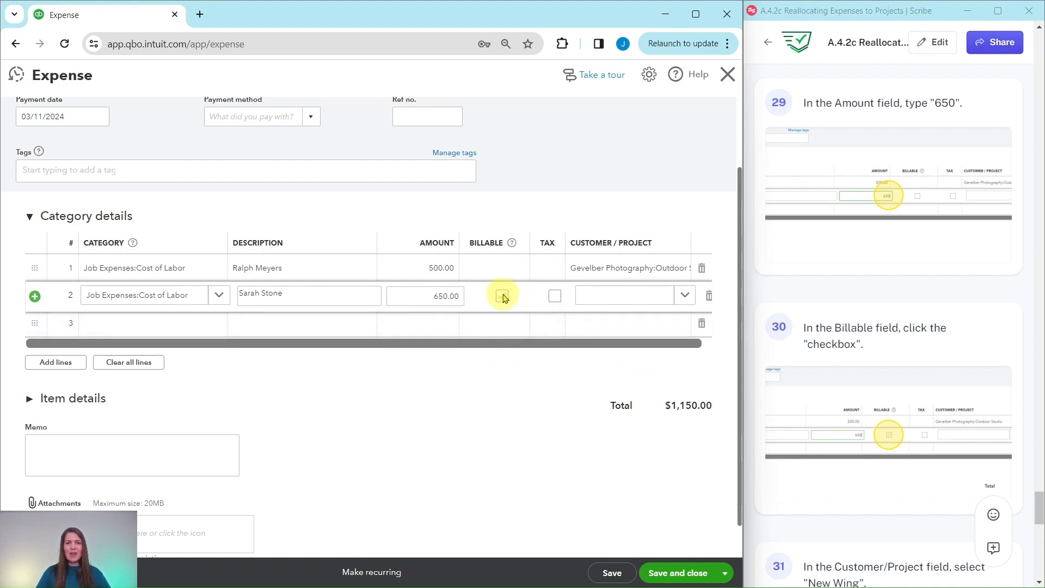
pyautogui.click(502, 297)
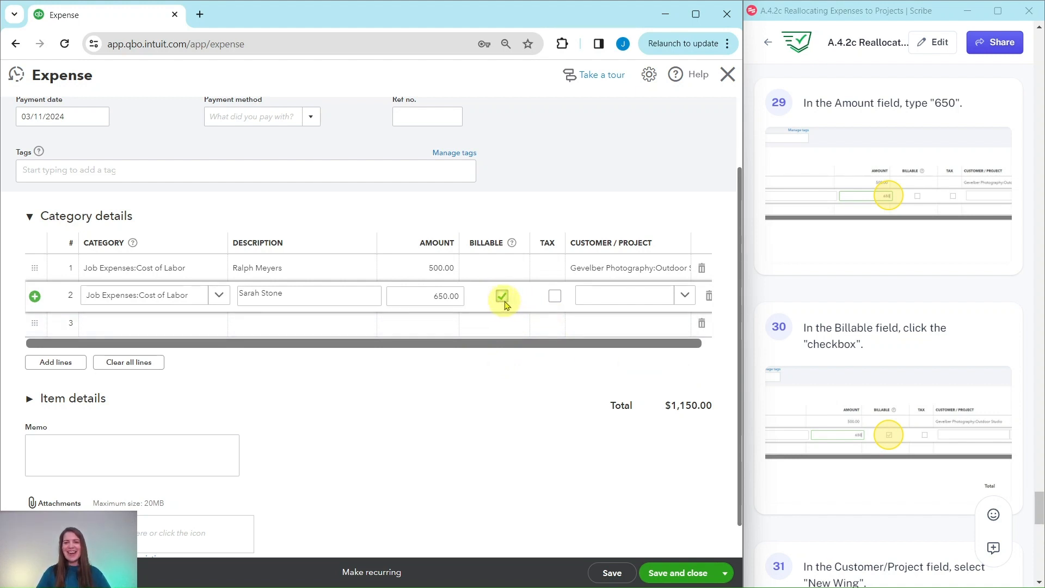
pyautogui.scroll(-7, 858, 356)
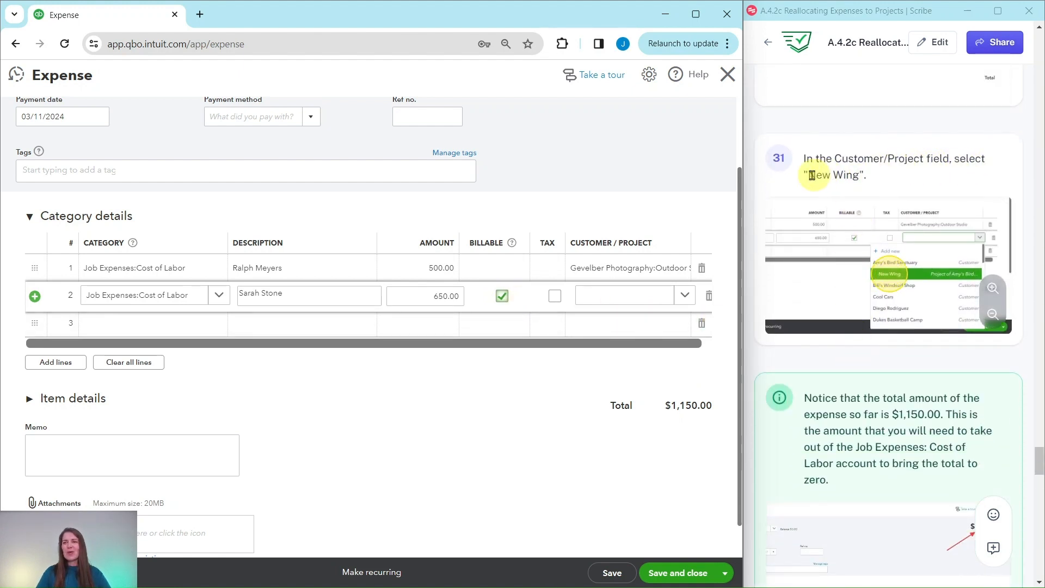
pyautogui.click(686, 298)
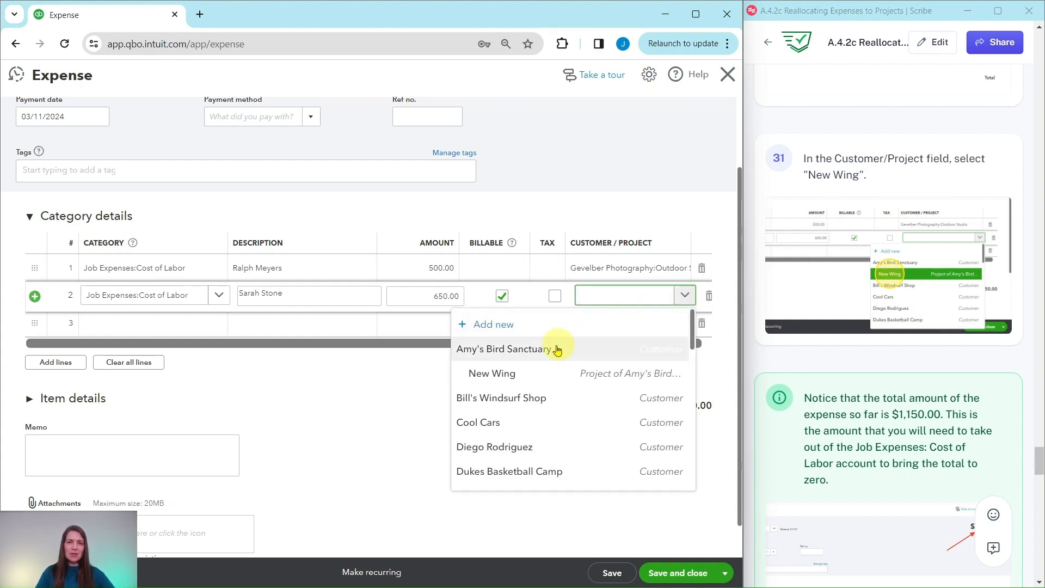
pyautogui.click(509, 375)
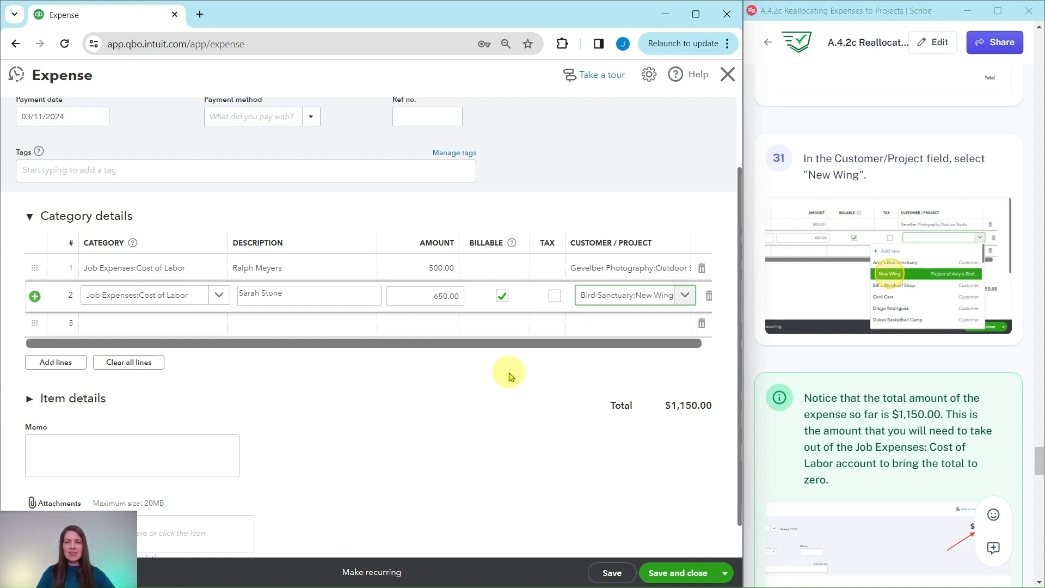
# Set the category of the third expense line to Cost of Labor under Job Expenses.
pyautogui.scroll(-2, 903, 370)
pyautogui.scroll(-4, 904, 368)
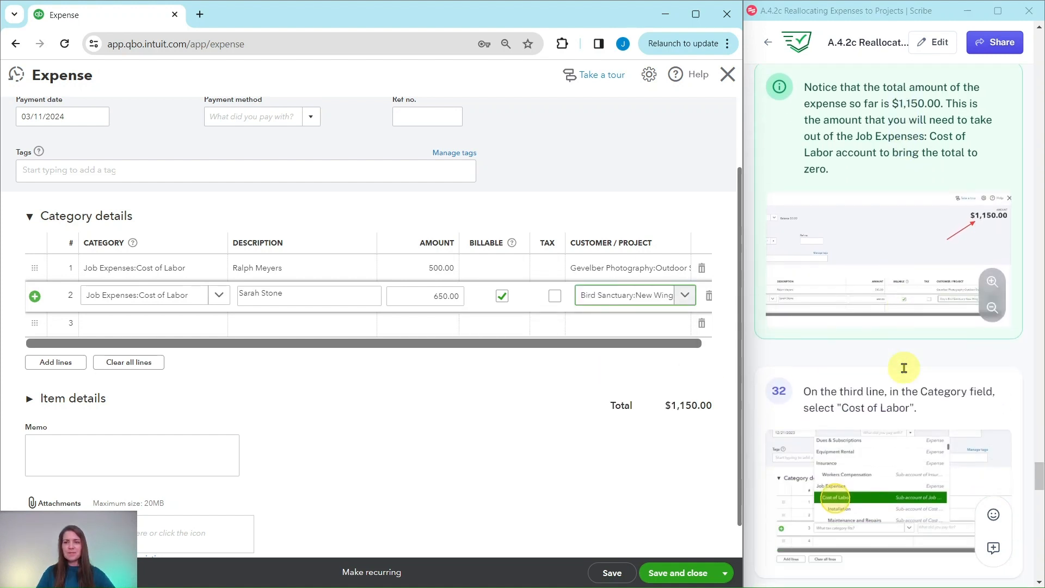
pyautogui.scroll(1, 915, 320)
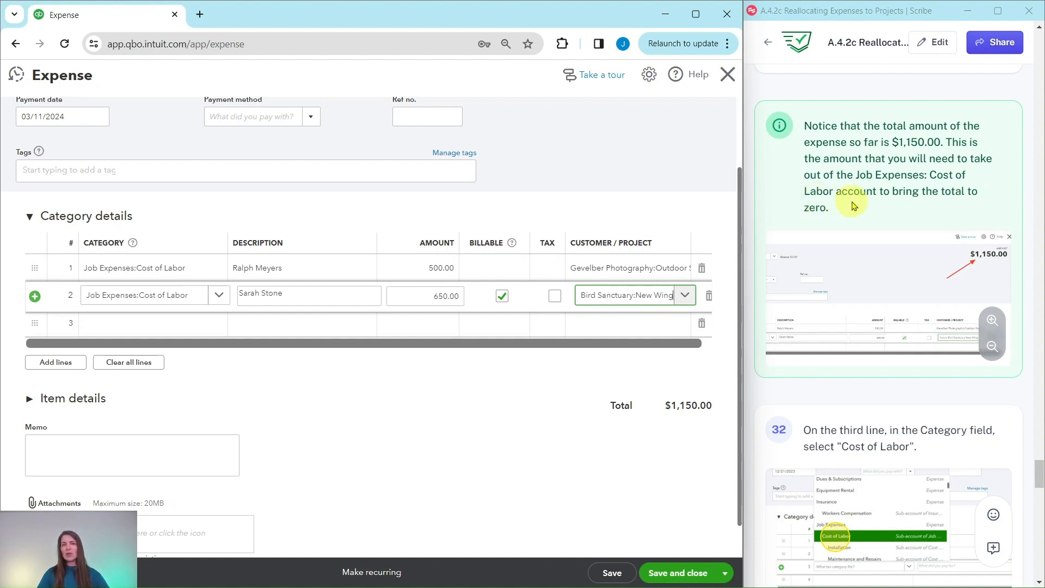
pyautogui.scroll(-5, 860, 211)
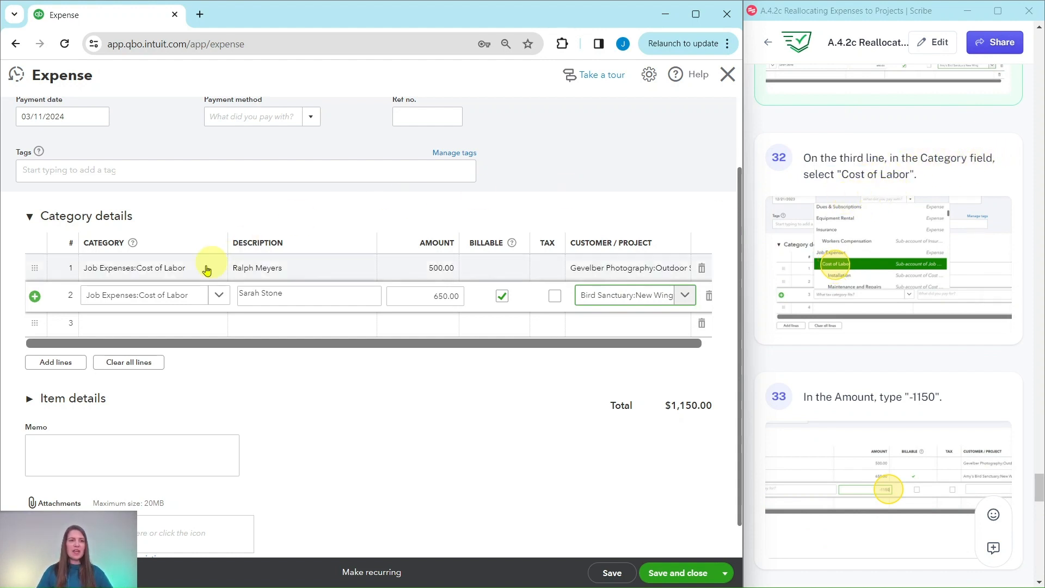
pyautogui.click(137, 327)
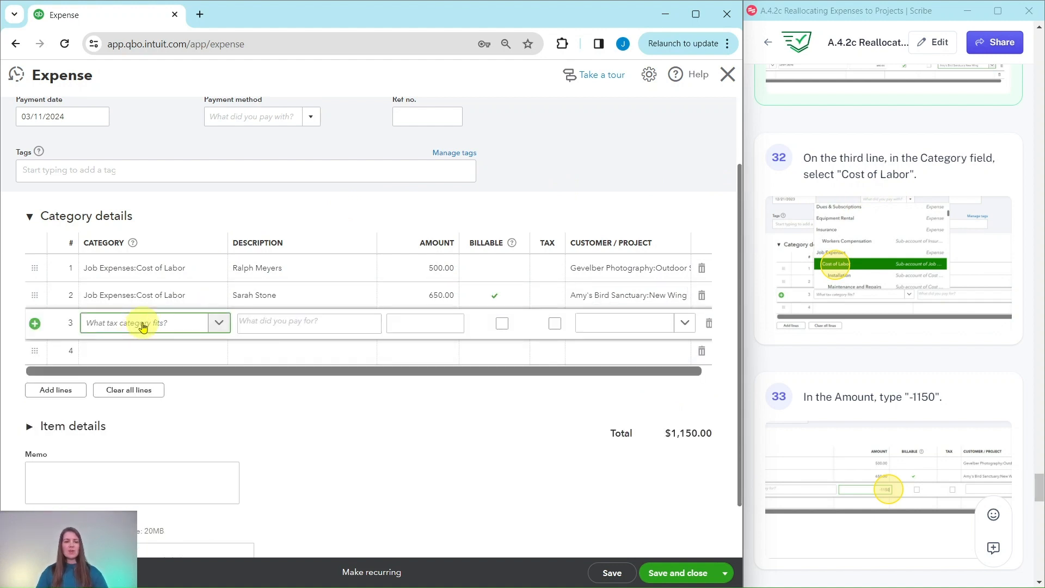
pyautogui.write('cost of')
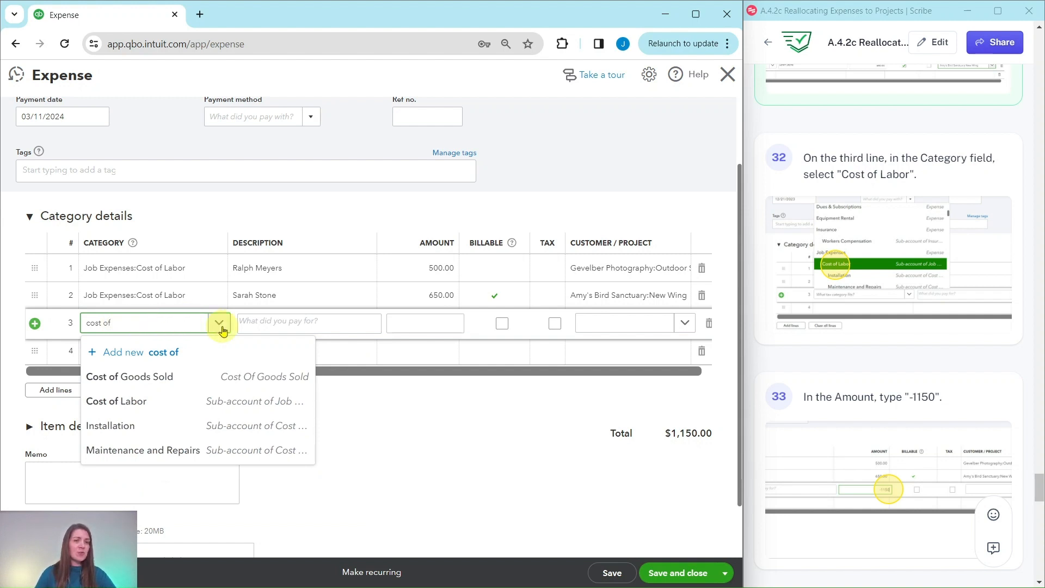
pyautogui.click(109, 403)
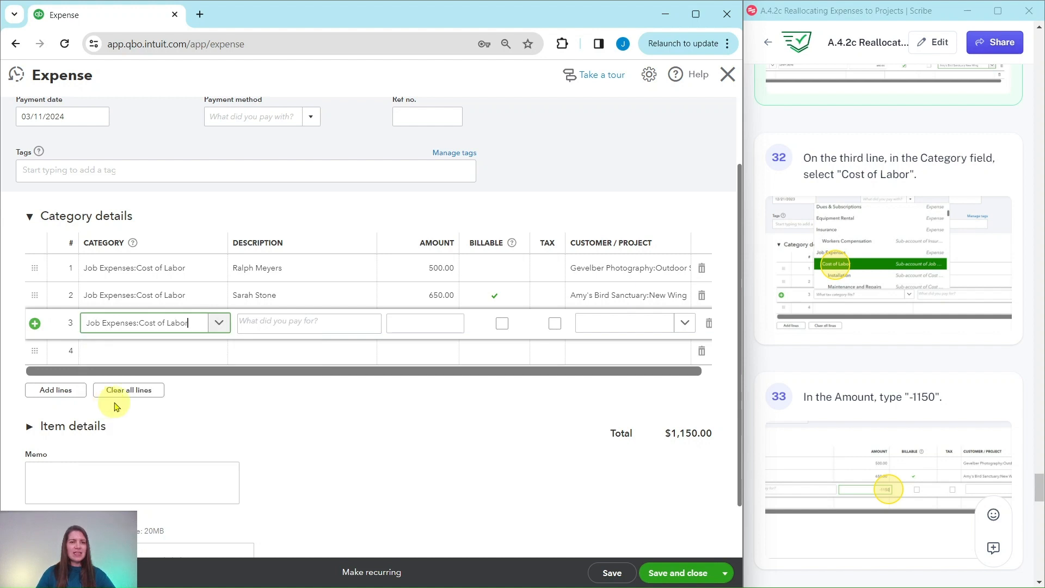
# Set the amount of the third expense line to -1150 to offset the two wage lines.
pyautogui.scroll(-4, 850, 386)
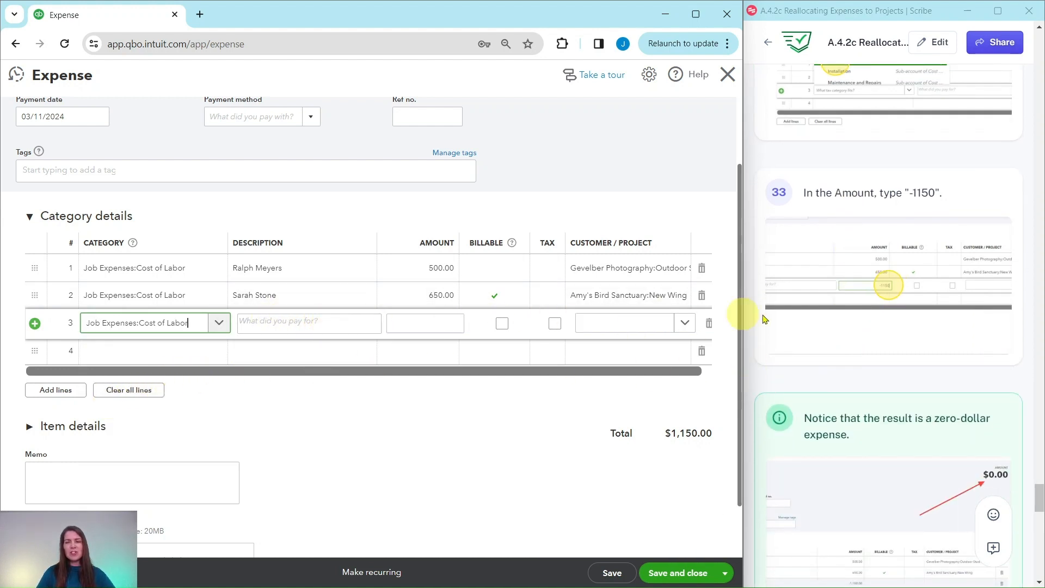
pyautogui.scroll(-1, 815, 327)
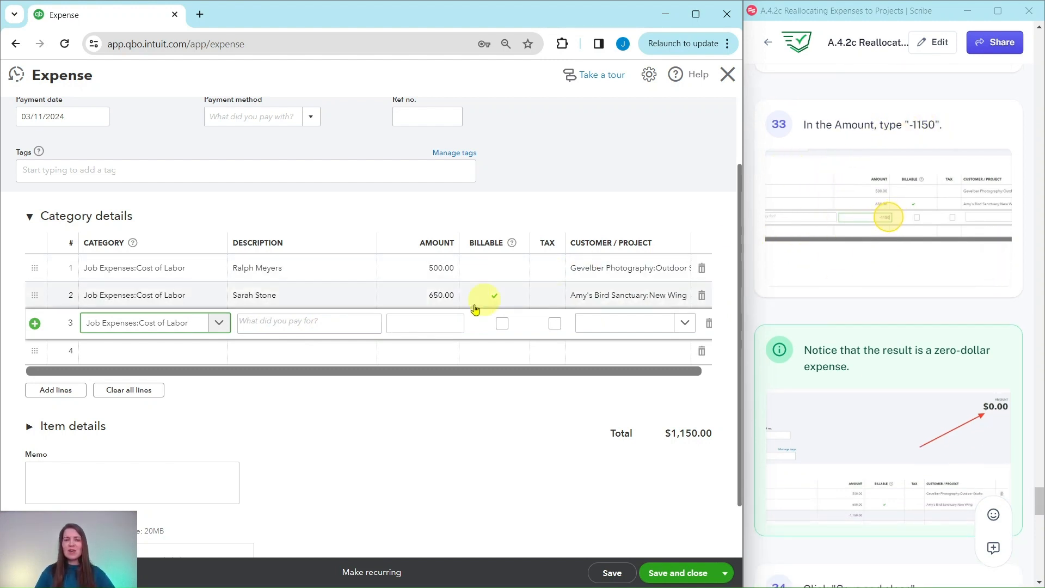
pyautogui.click(436, 326)
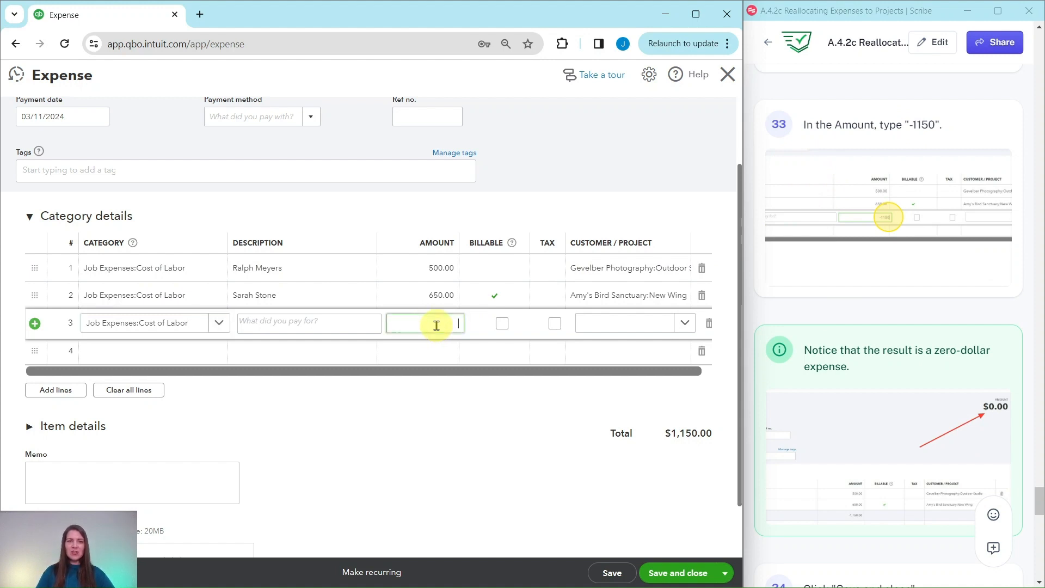
pyautogui.write('-1')
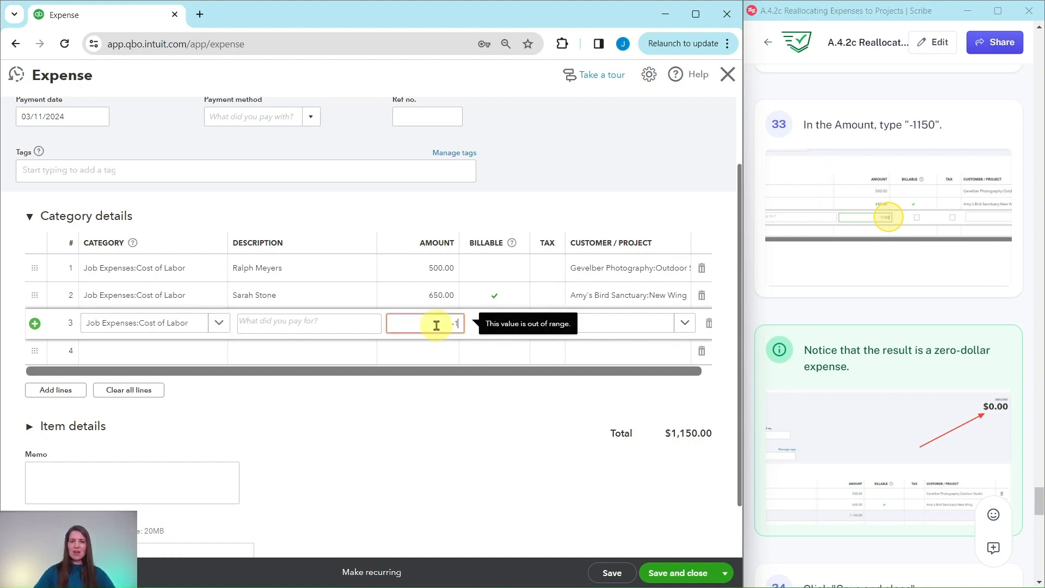
pyautogui.write('150')
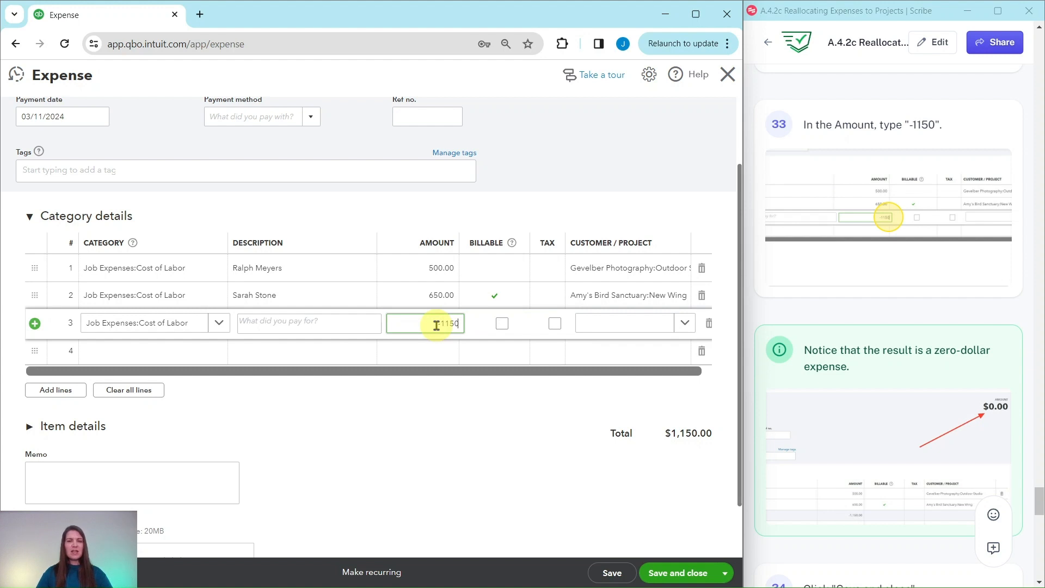
pyautogui.press('Tab')
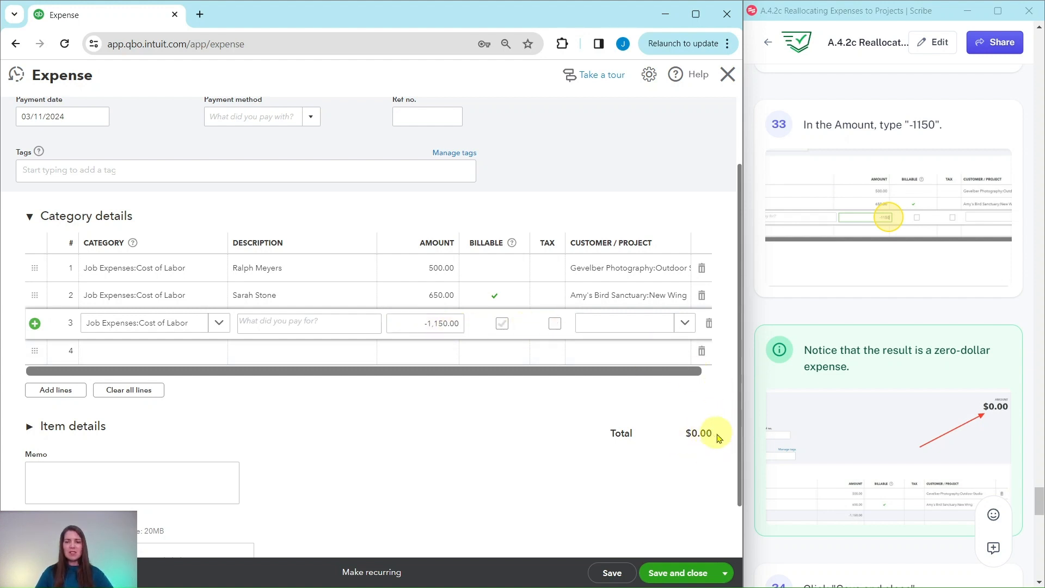
# Review the completed expense lines, then save and close the expense.
pyautogui.scroll(2, 675, 441)
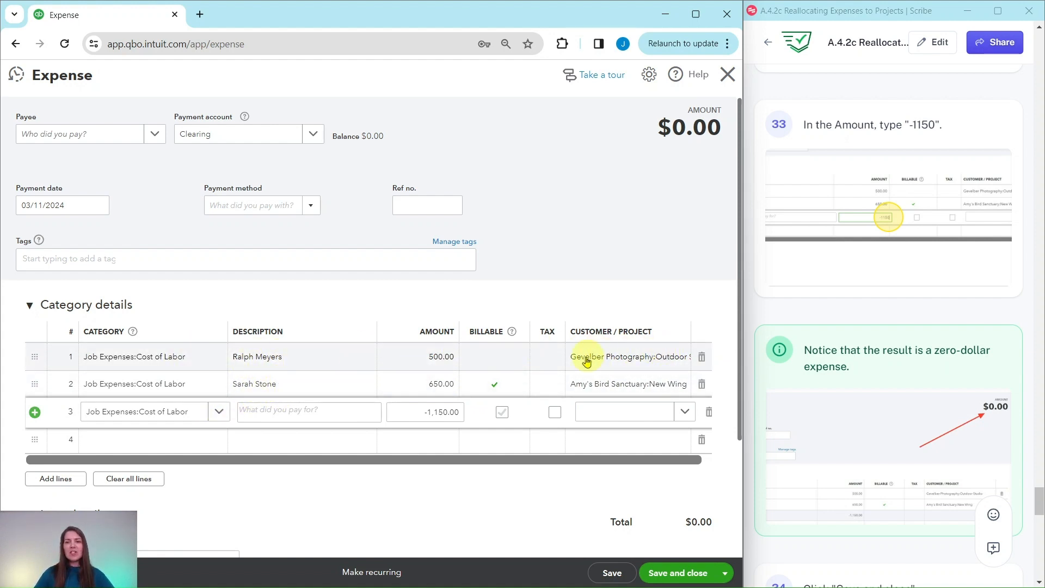
pyautogui.scroll(-3, 492, 482)
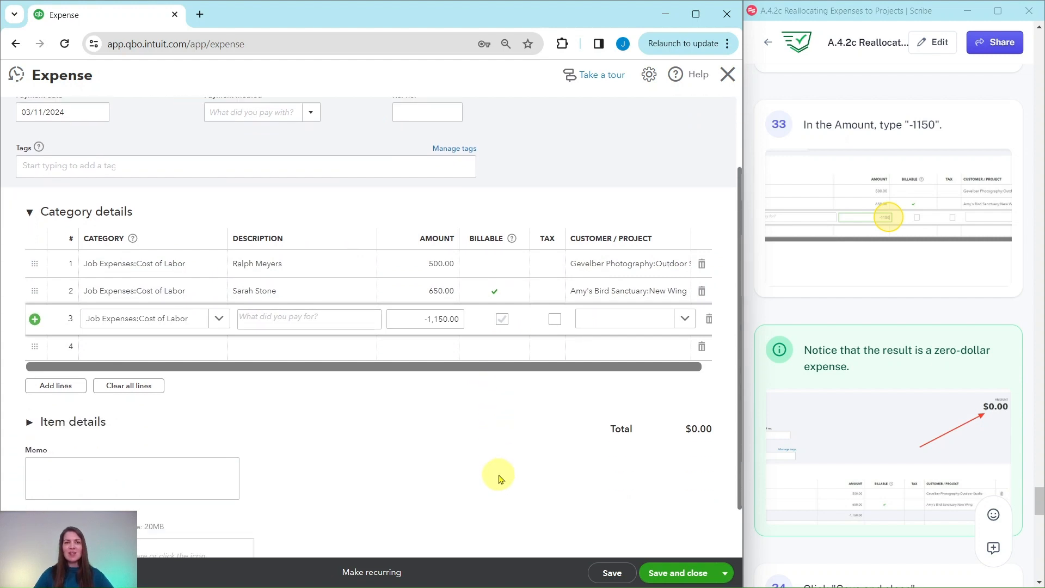
pyautogui.scroll(-7, 947, 422)
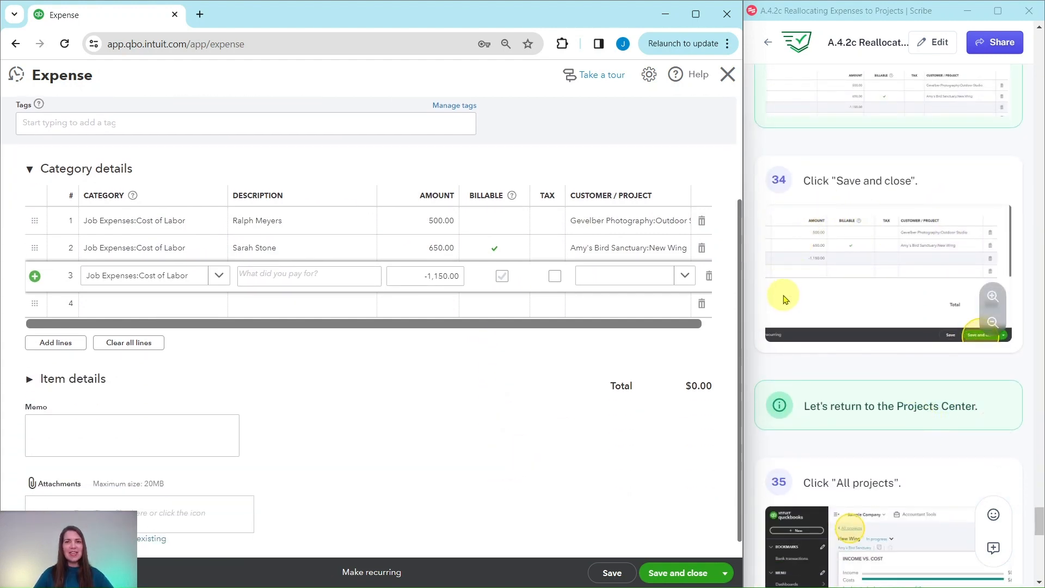
pyautogui.click(680, 575)
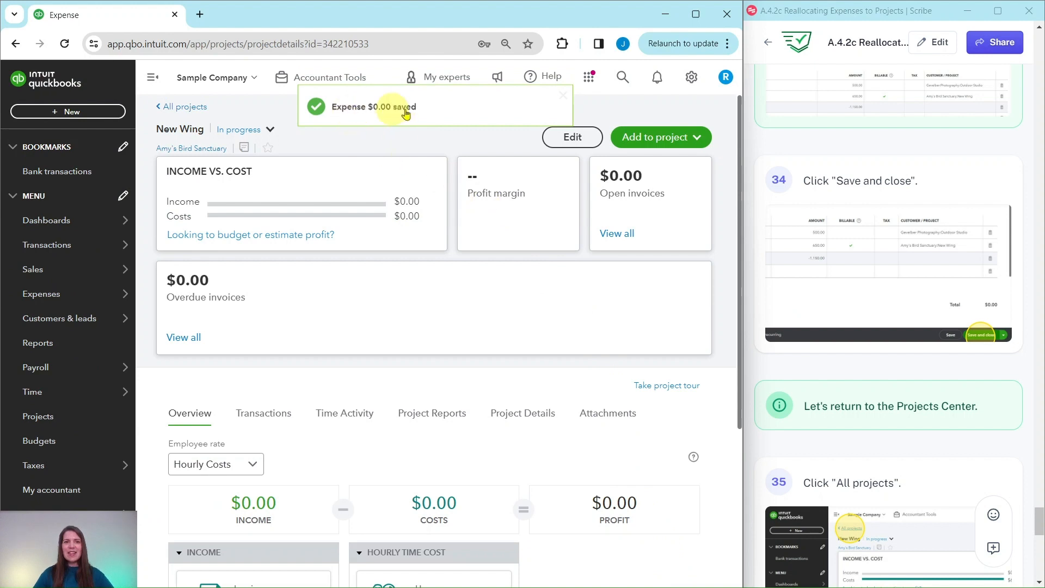
# Return to the list of all projects and reload it to check the costs of New Wing and Outdoor Studio.
pyautogui.scroll(-5, 888, 381)
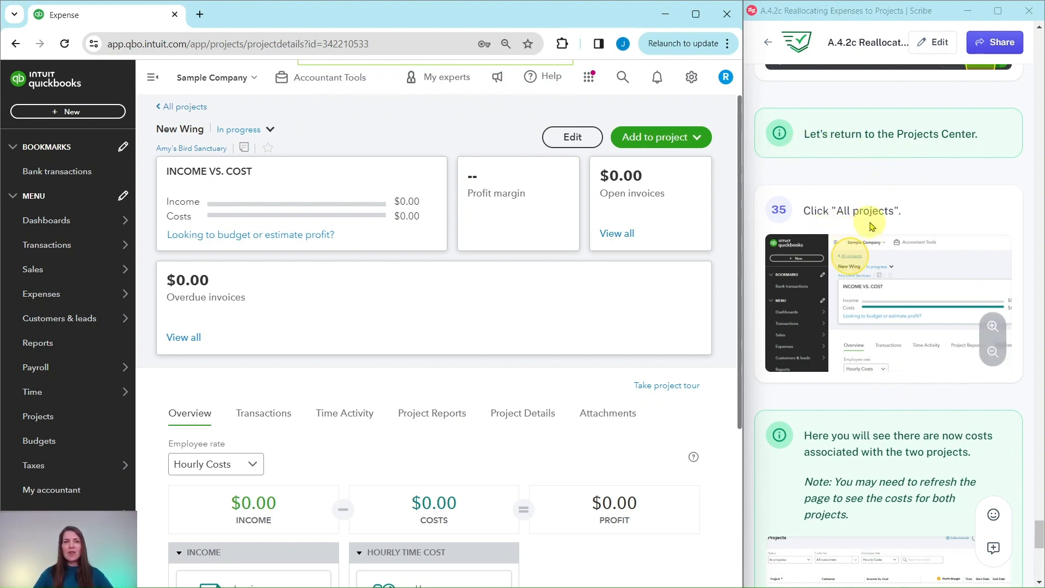
pyautogui.click(180, 108)
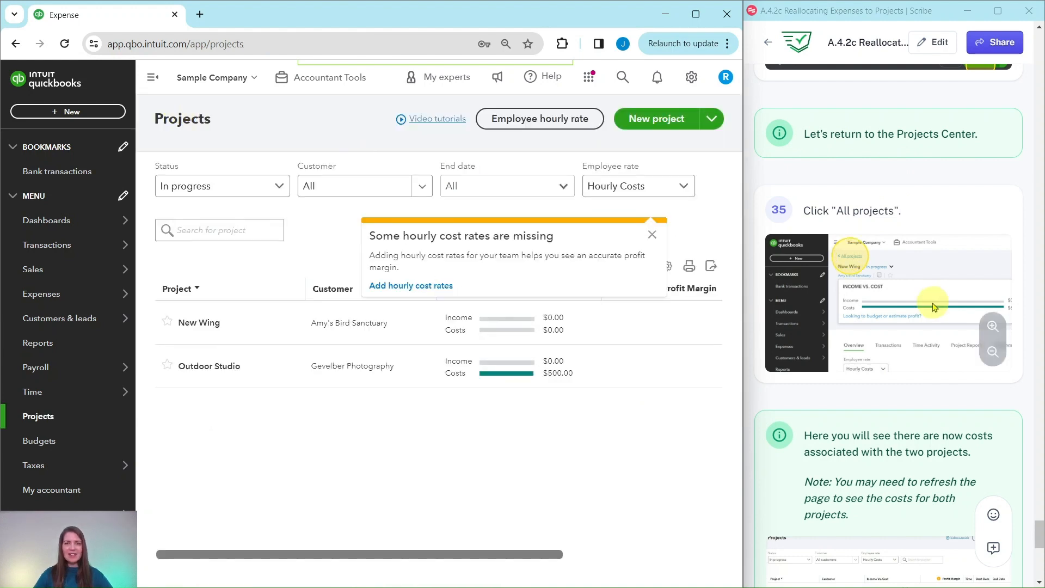
pyautogui.scroll(-4, 931, 305)
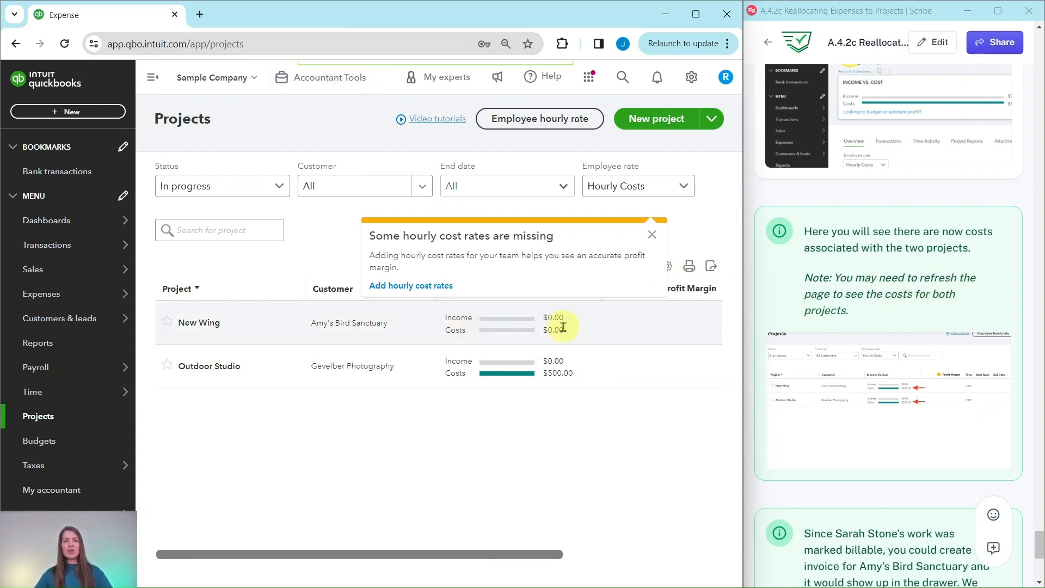
pyautogui.click(318, 43)
pyautogui.press('Return')
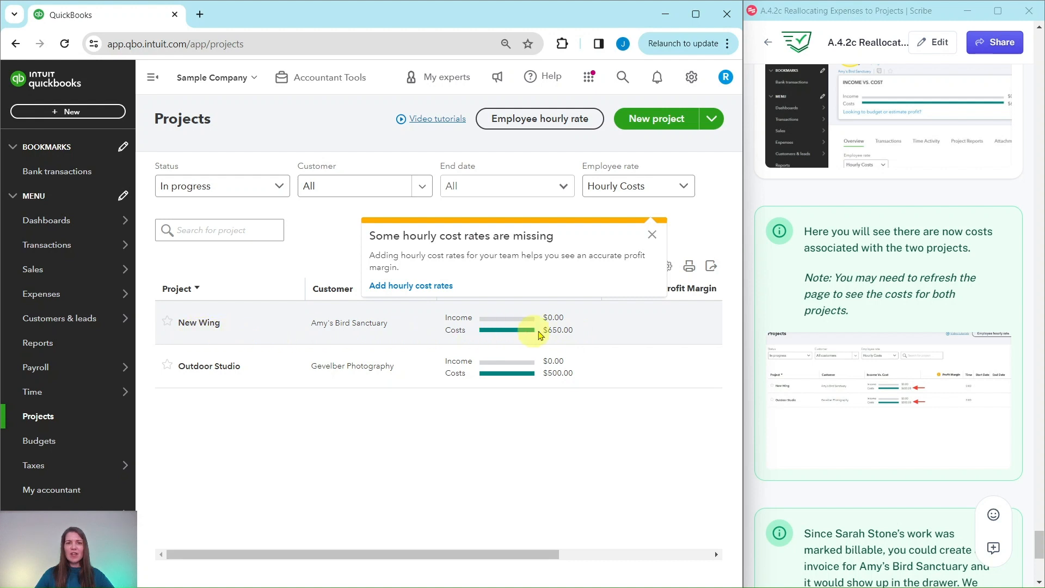
pyautogui.scroll(-5, 899, 354)
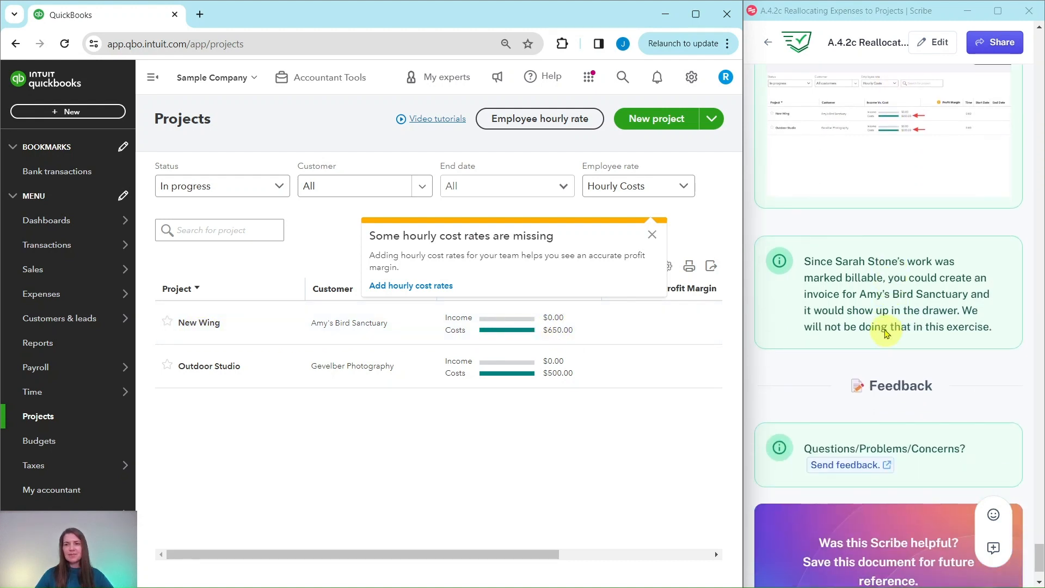